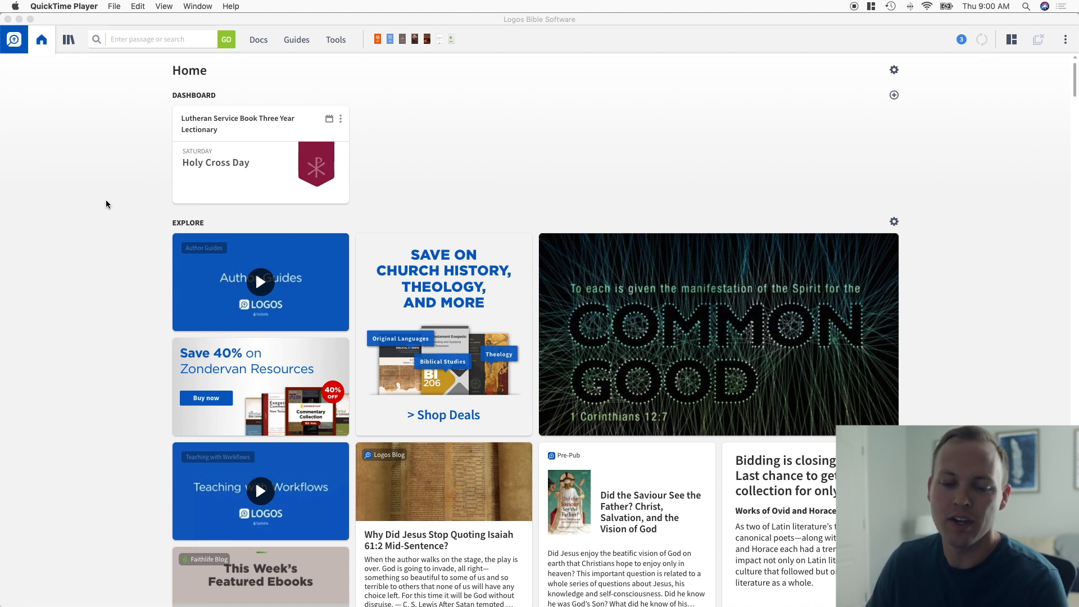
- Browse the workspace Layouts list and the Guides and workflows list, closing each
{"action": "left_click", "coordinate": [1014, 40]}
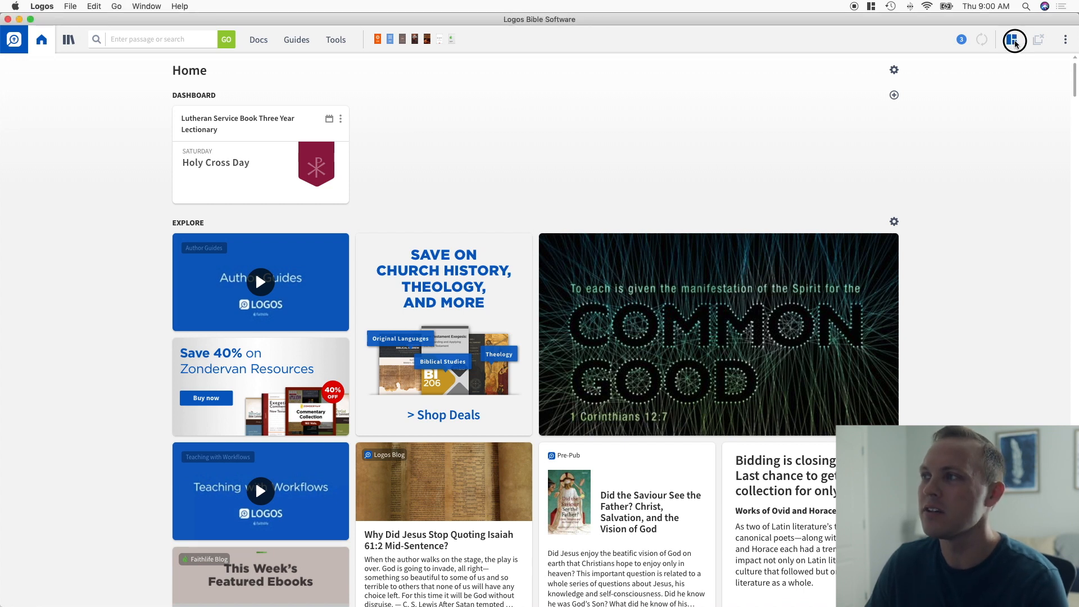
{"action": "left_click", "coordinate": [1014, 43]}
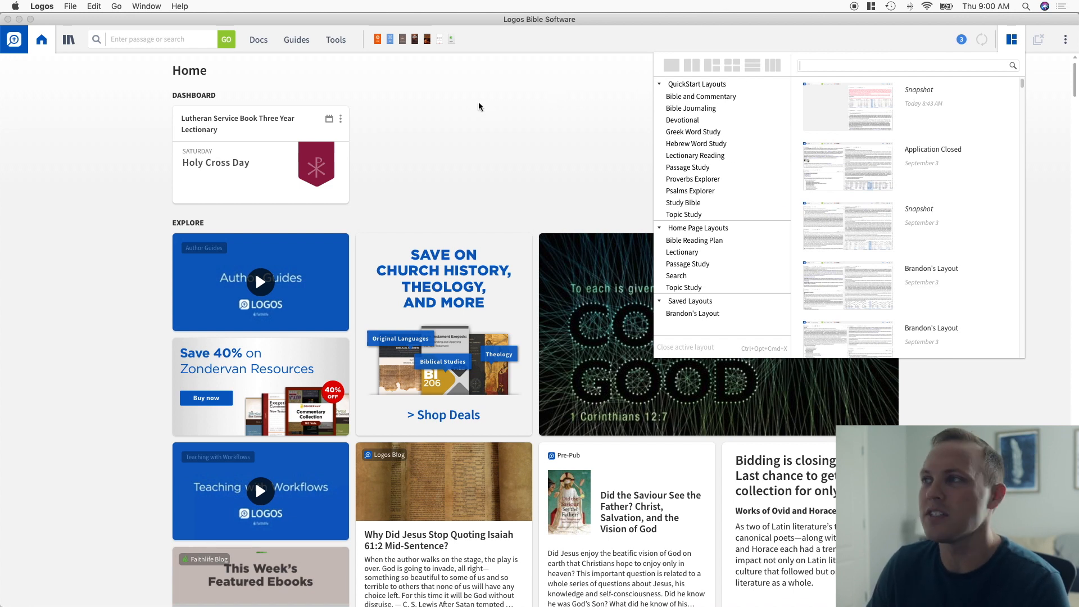
{"action": "left_click", "coordinate": [520, 110]}
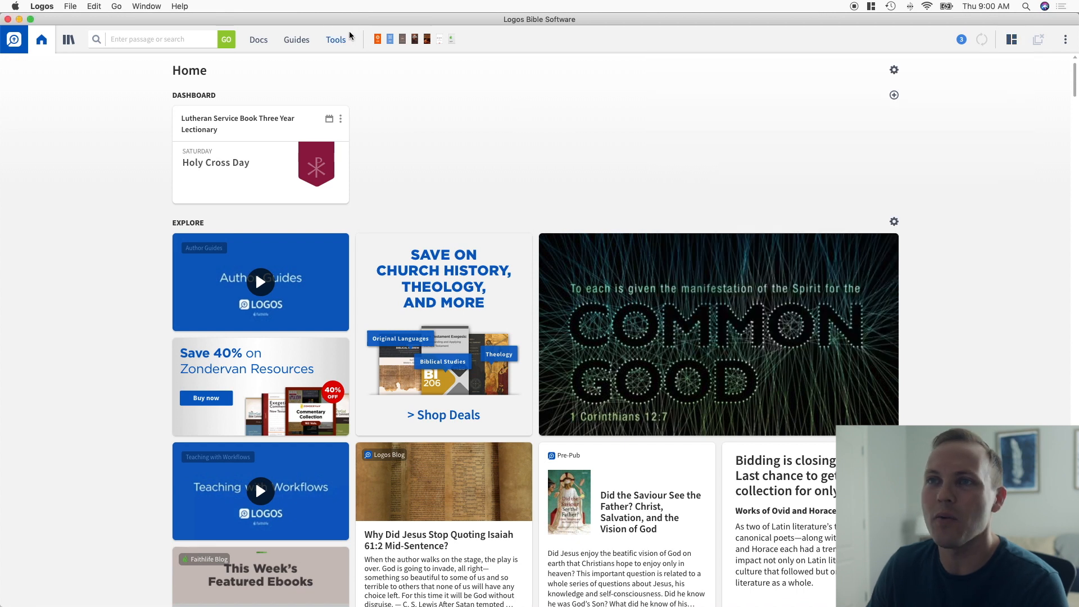
{"action": "left_click", "coordinate": [297, 40]}
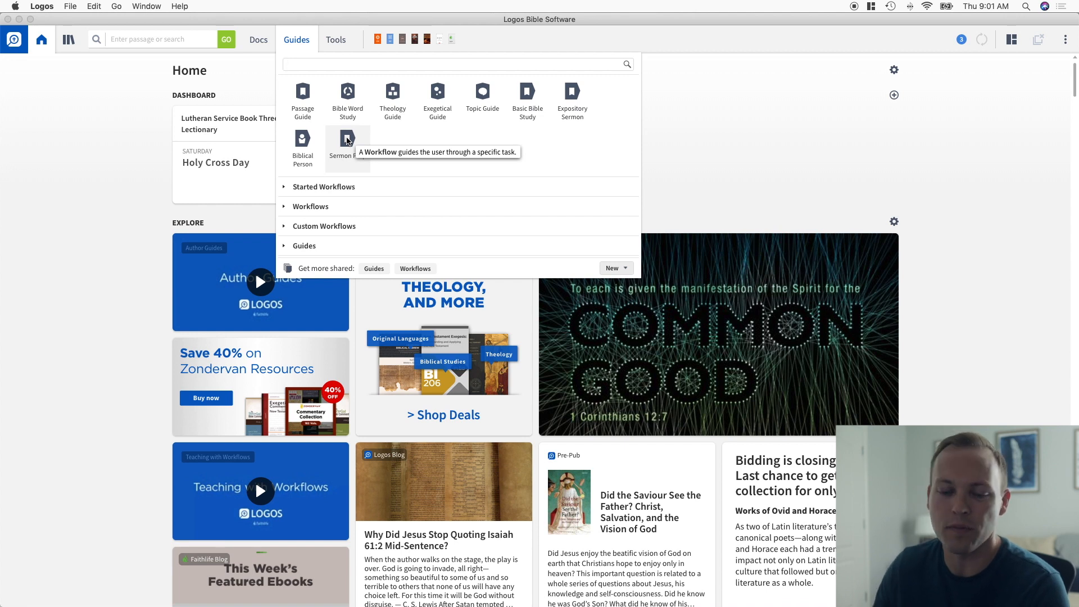
{"action": "left_click", "coordinate": [347, 139]}
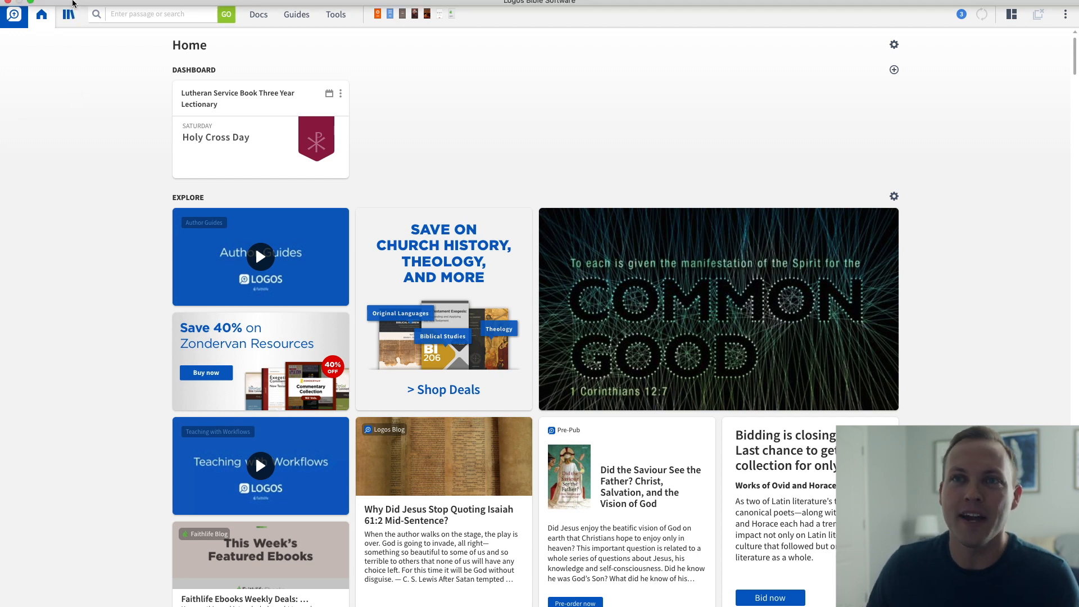
{"action": "left_click", "coordinate": [71, 5]}
{"action": "mouse_move", "coordinate": [94, 6]}
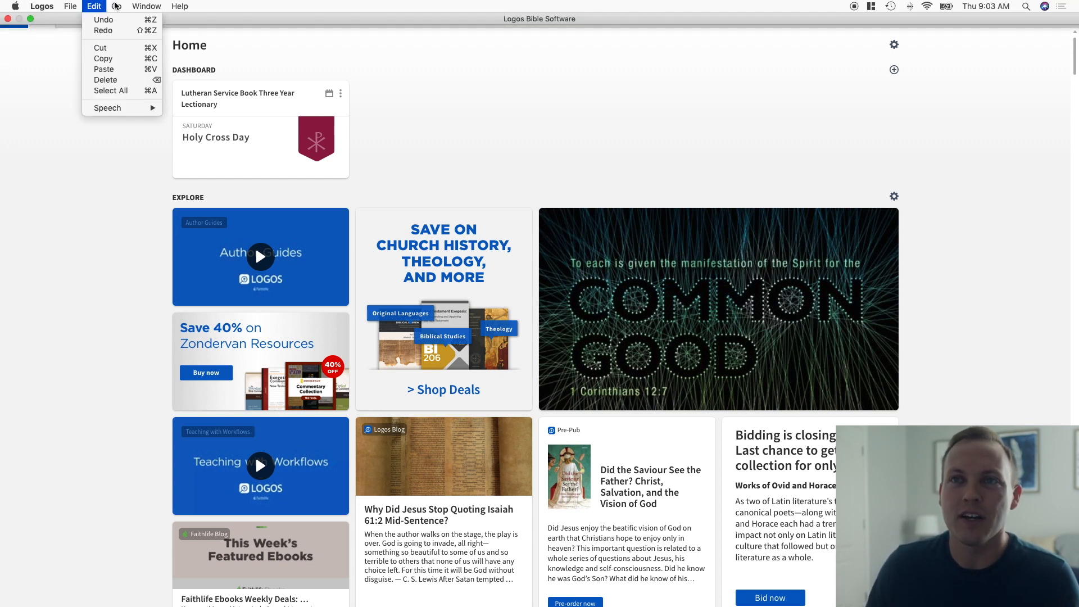
{"action": "left_click", "coordinate": [51, 97]}
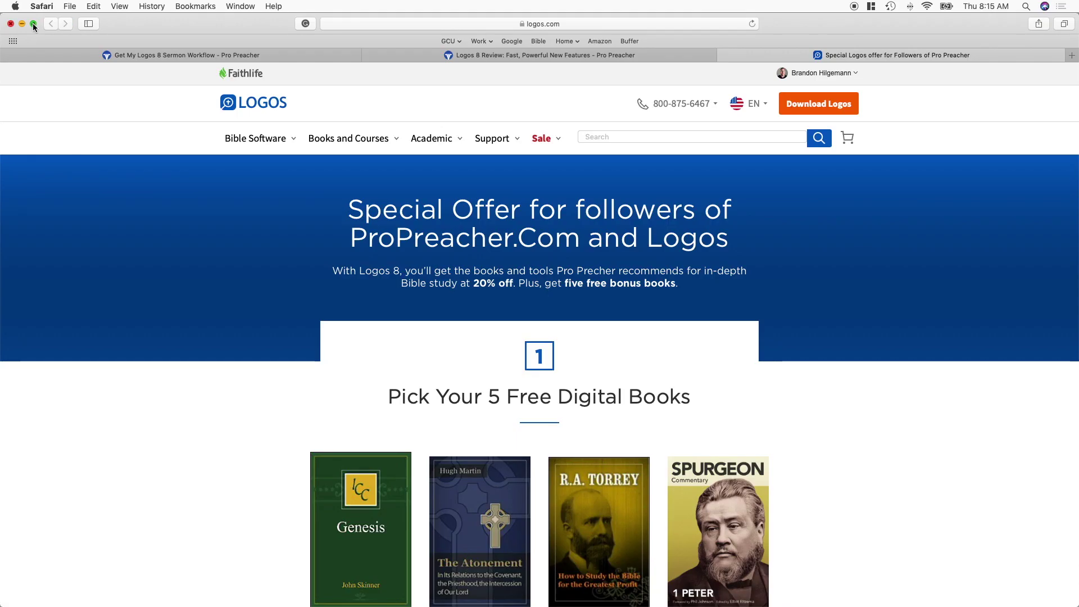
- View the offer page full screen and highlight the PROPREACHER8 coupon code and free Basic offer
{"action": "left_click", "coordinate": [33, 23]}
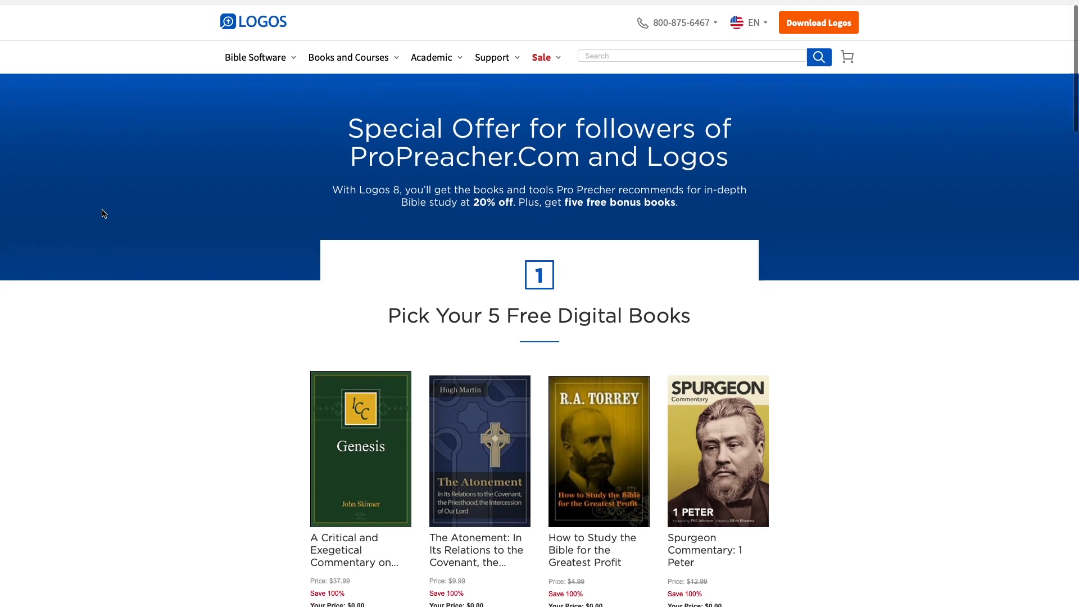
{"action": "scroll", "coordinate": [101, 214], "scroll_direction": "down", "scroll_amount": 5}
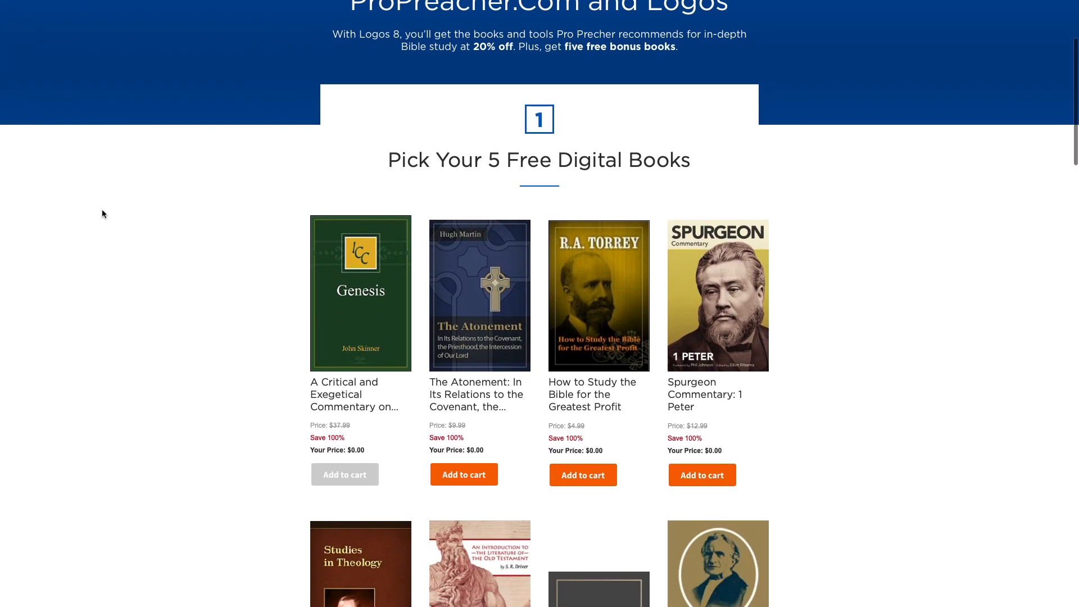
{"action": "scroll", "coordinate": [102, 213], "scroll_direction": "down", "scroll_amount": 3}
{"action": "scroll", "coordinate": [103, 213], "scroll_direction": "down", "scroll_amount": 5}
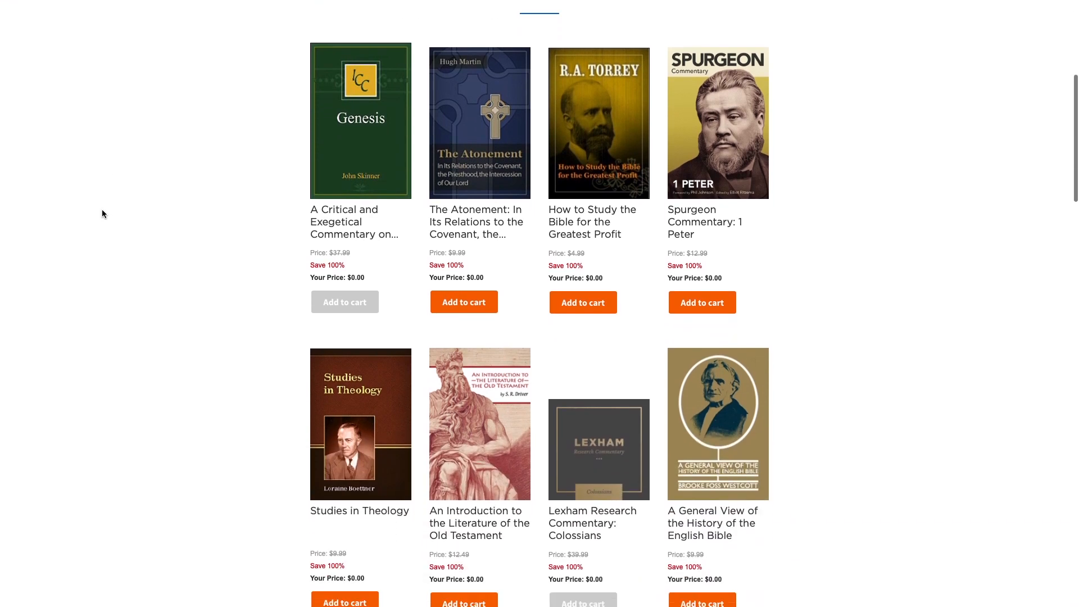
{"action": "scroll", "coordinate": [102, 213], "scroll_direction": "down", "scroll_amount": 5}
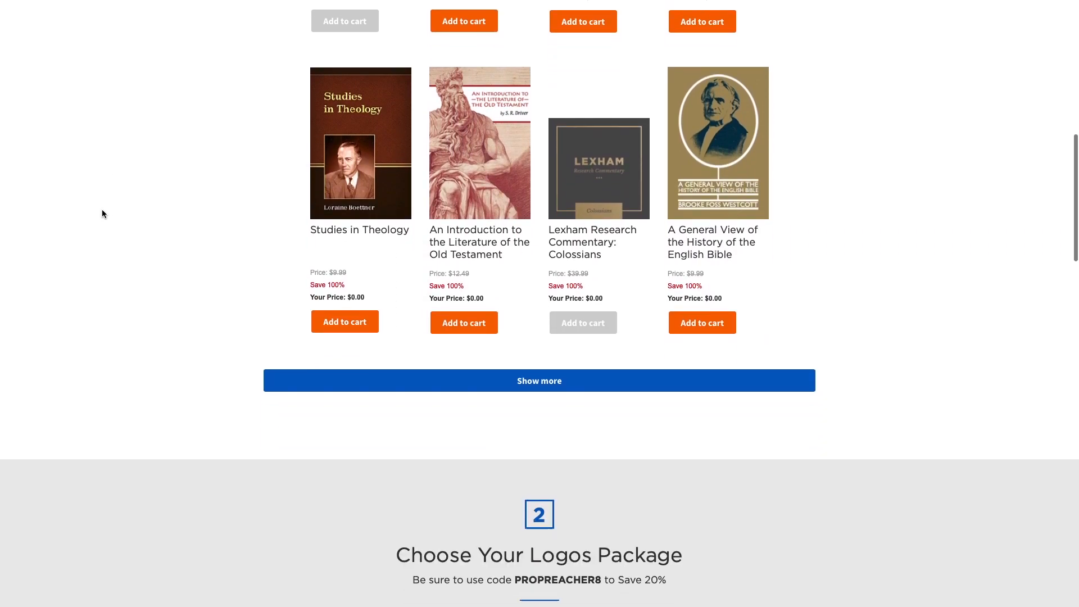
{"action": "scroll", "coordinate": [102, 213], "scroll_direction": "down", "scroll_amount": 3}
{"action": "scroll", "coordinate": [102, 213], "scroll_direction": "down", "scroll_amount": 3}
{"action": "scroll", "coordinate": [102, 213], "scroll_direction": "down", "scroll_amount": 3}
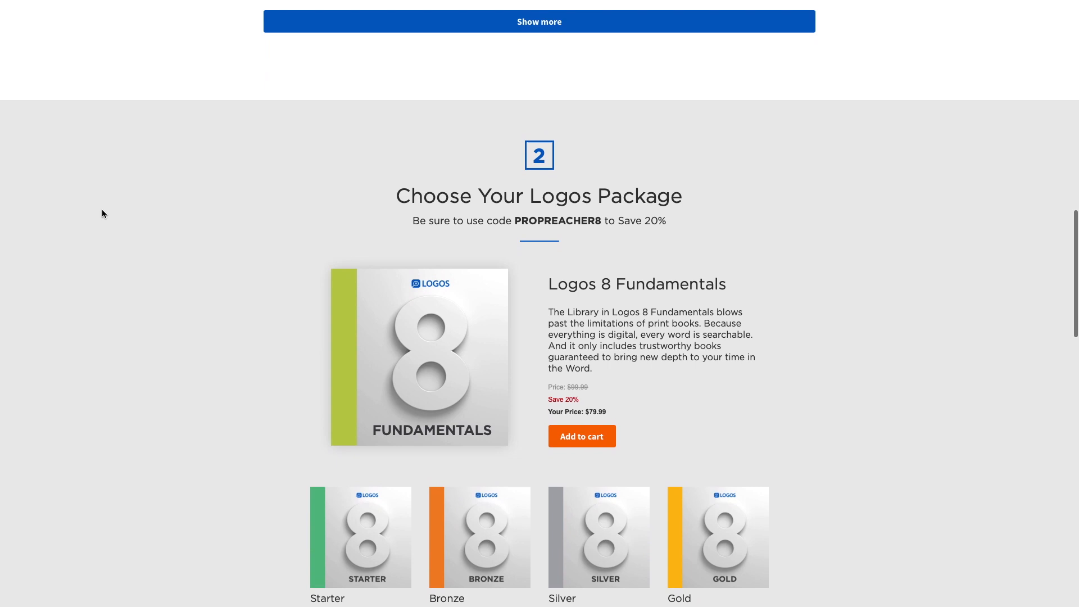
{"action": "scroll", "coordinate": [102, 213], "scroll_direction": "down", "scroll_amount": 2}
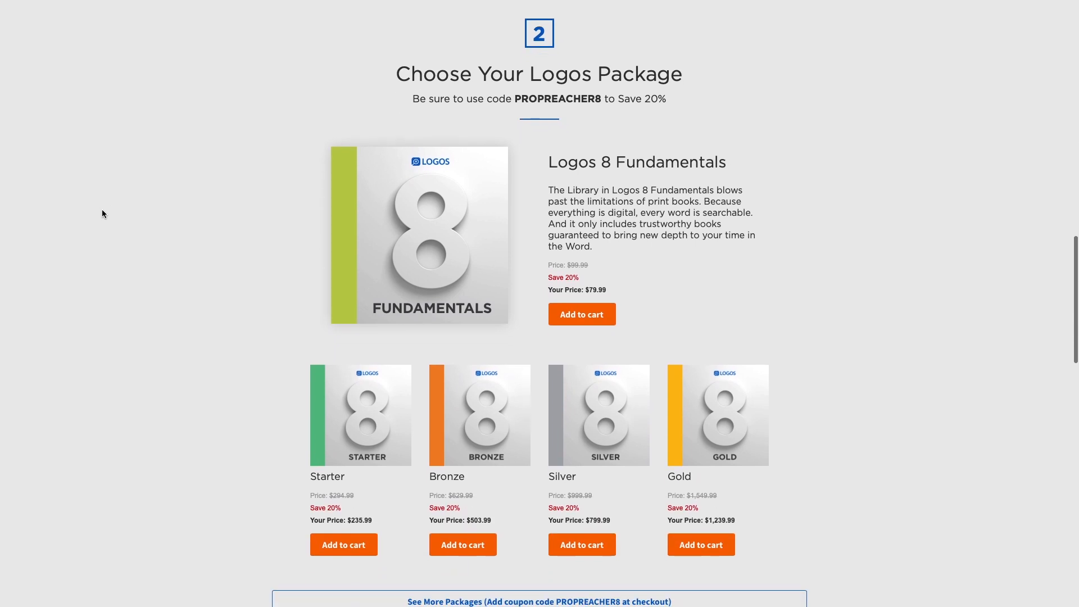
{"action": "left_click_drag", "start_coordinate": [510, 98], "coordinate": [681, 103]}
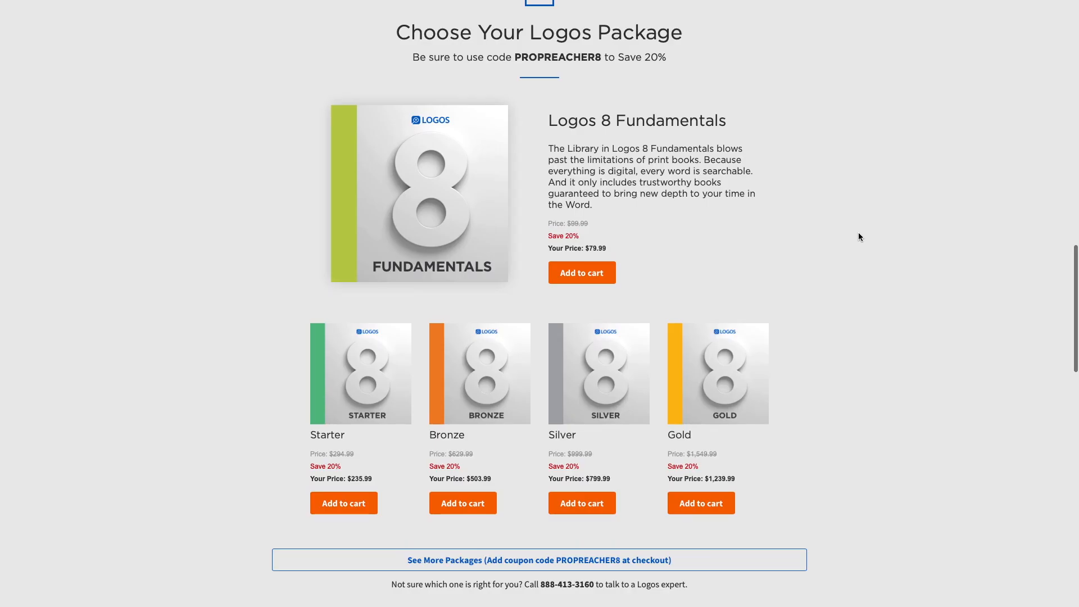
{"action": "scroll", "coordinate": [623, 243], "scroll_direction": "down", "scroll_amount": 3}
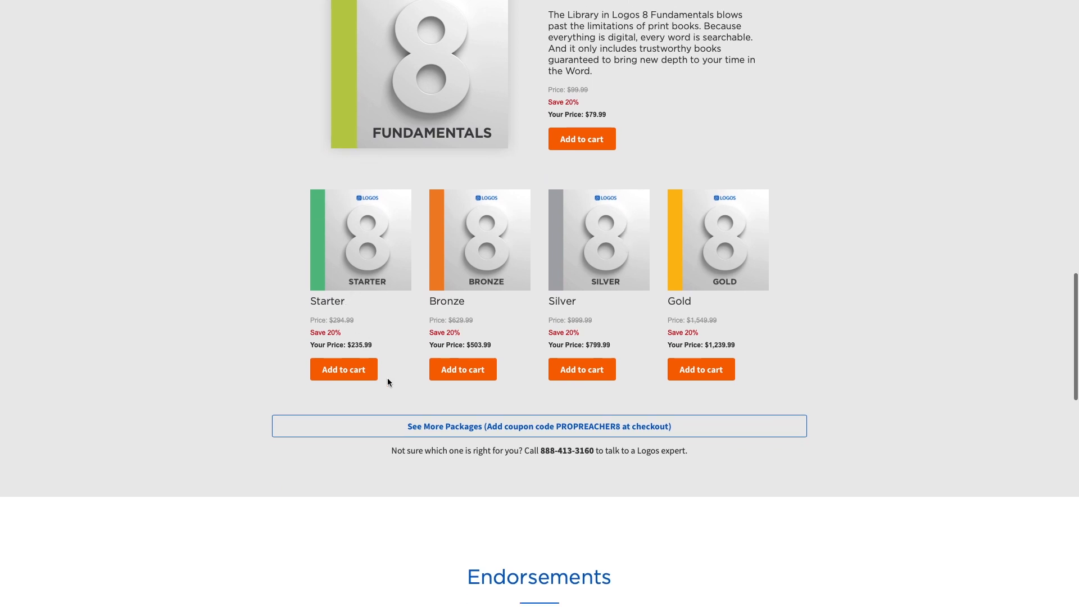
{"action": "scroll", "coordinate": [387, 378], "scroll_direction": "down", "scroll_amount": 4}
{"action": "scroll", "coordinate": [388, 378], "scroll_direction": "down", "scroll_amount": 5}
{"action": "scroll", "coordinate": [387, 378], "scroll_direction": "down", "scroll_amount": 3}
{"action": "scroll", "coordinate": [387, 377], "scroll_direction": "down", "scroll_amount": 4}
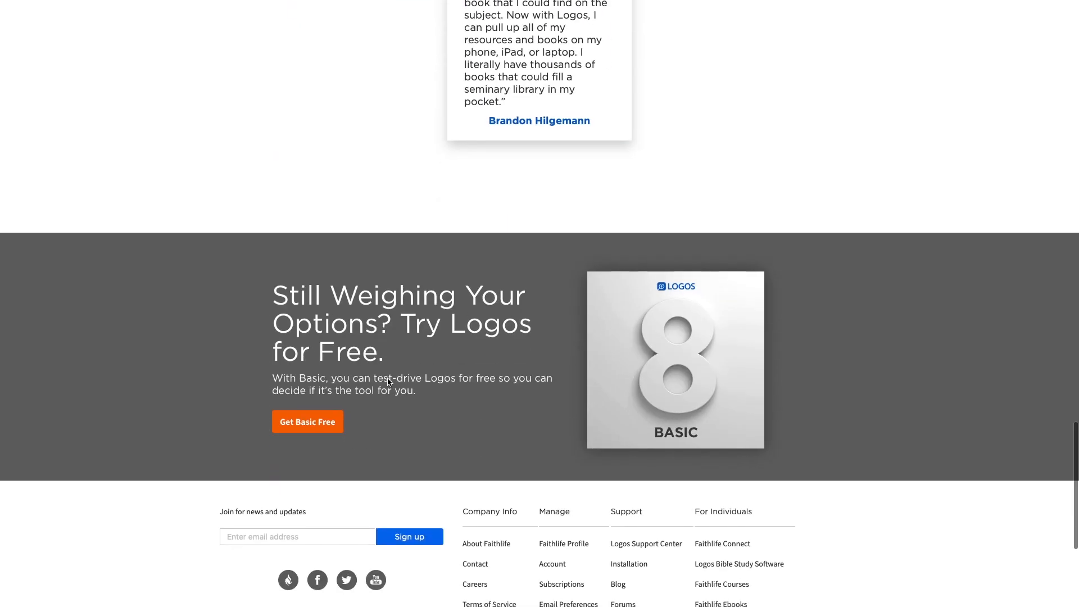
{"action": "scroll", "coordinate": [176, 374], "scroll_direction": "down", "scroll_amount": 1}
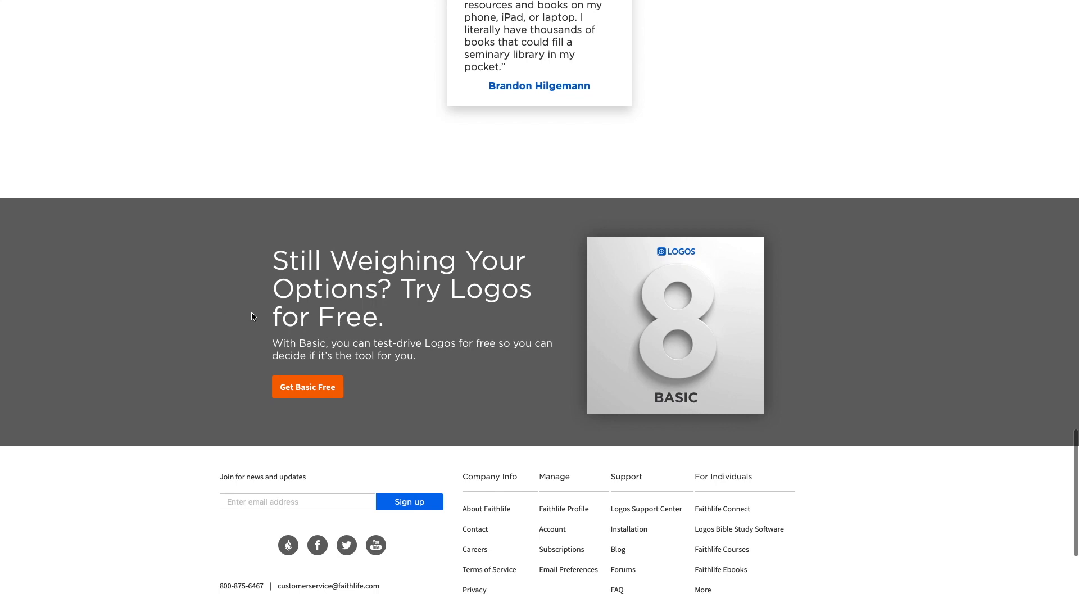
{"action": "left_click_drag", "start_coordinate": [338, 392], "coordinate": [280, 377]}
{"action": "left_click", "coordinate": [192, 380]}
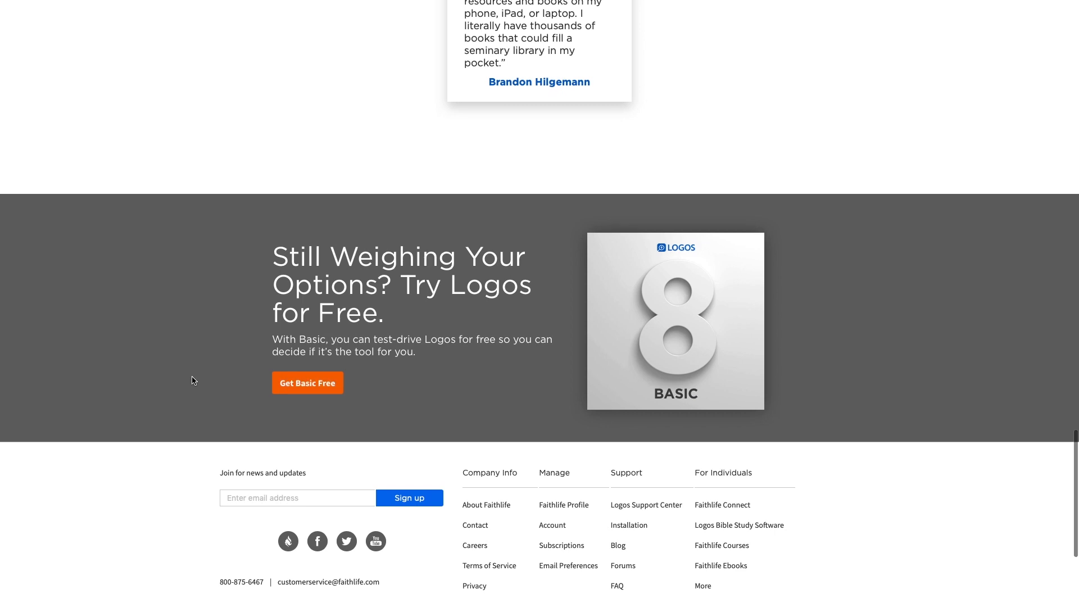
{"action": "scroll", "coordinate": [192, 380], "scroll_direction": "up", "scroll_amount": 5}
{"action": "scroll", "coordinate": [191, 376], "scroll_direction": "up", "scroll_amount": 8}
{"action": "scroll", "coordinate": [191, 376], "scroll_direction": "up", "scroll_amount": 3}
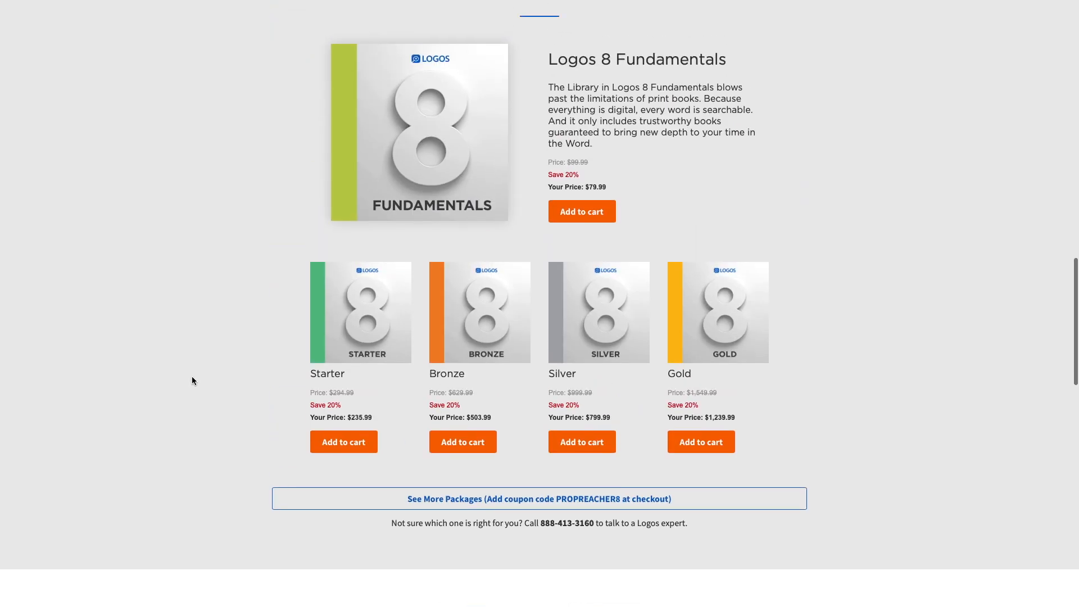
{"action": "left_click_drag", "start_coordinate": [509, 94], "coordinate": [680, 103]}
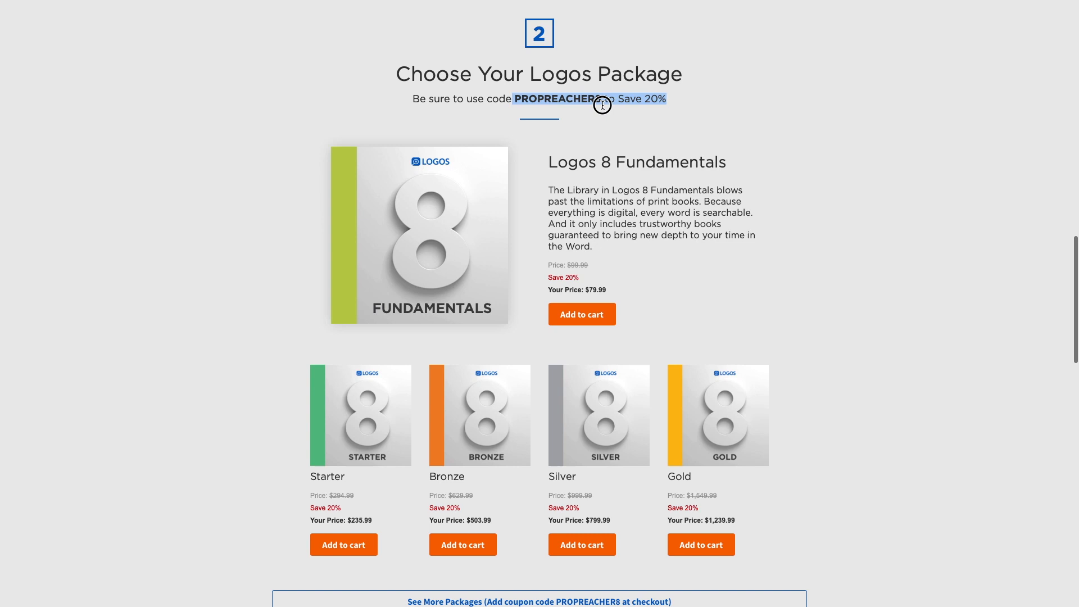
{"action": "left_click", "coordinate": [844, 206]}
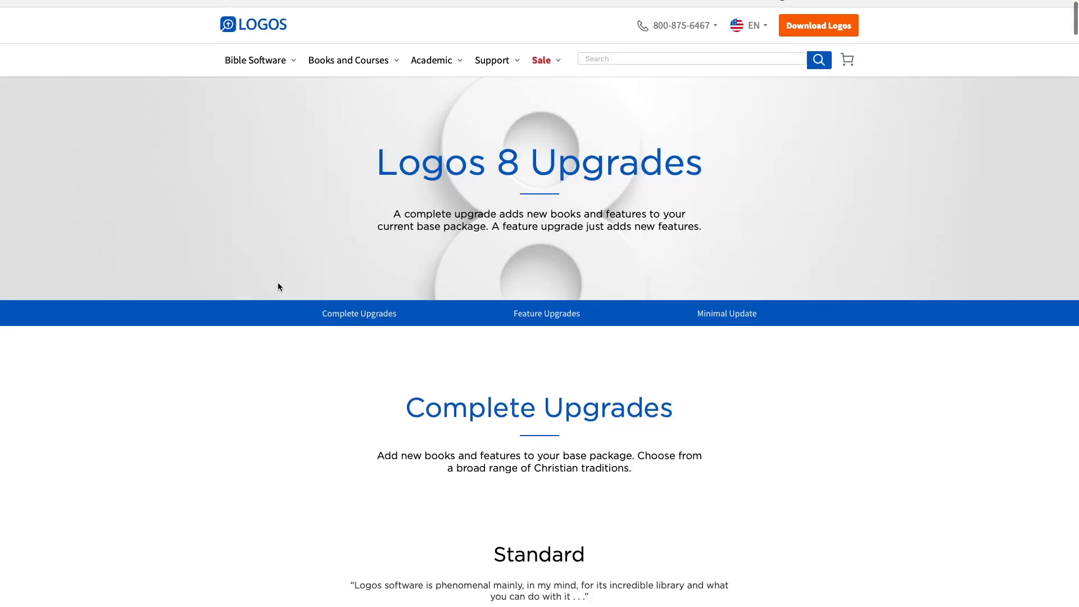
{"action": "scroll", "coordinate": [277, 282], "scroll_direction": "down", "scroll_amount": 3}
{"action": "scroll", "coordinate": [188, 450], "scroll_direction": "down", "scroll_amount": 5}
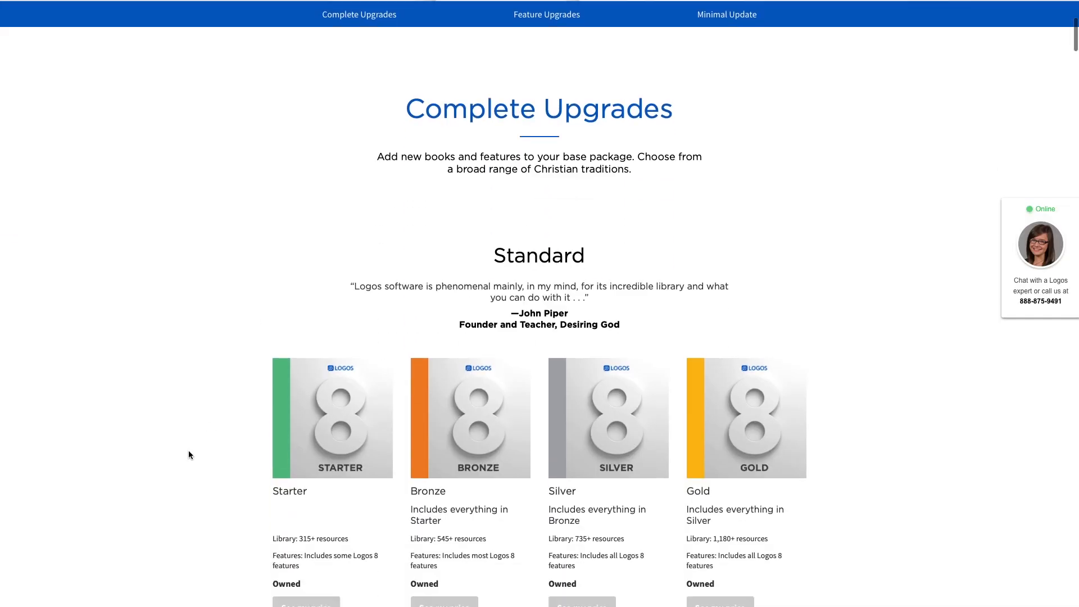
{"action": "scroll", "coordinate": [188, 450], "scroll_direction": "down", "scroll_amount": 3}
{"action": "scroll", "coordinate": [188, 450], "scroll_direction": "down", "scroll_amount": 4}
{"action": "scroll", "coordinate": [189, 450], "scroll_direction": "down", "scroll_amount": 2}
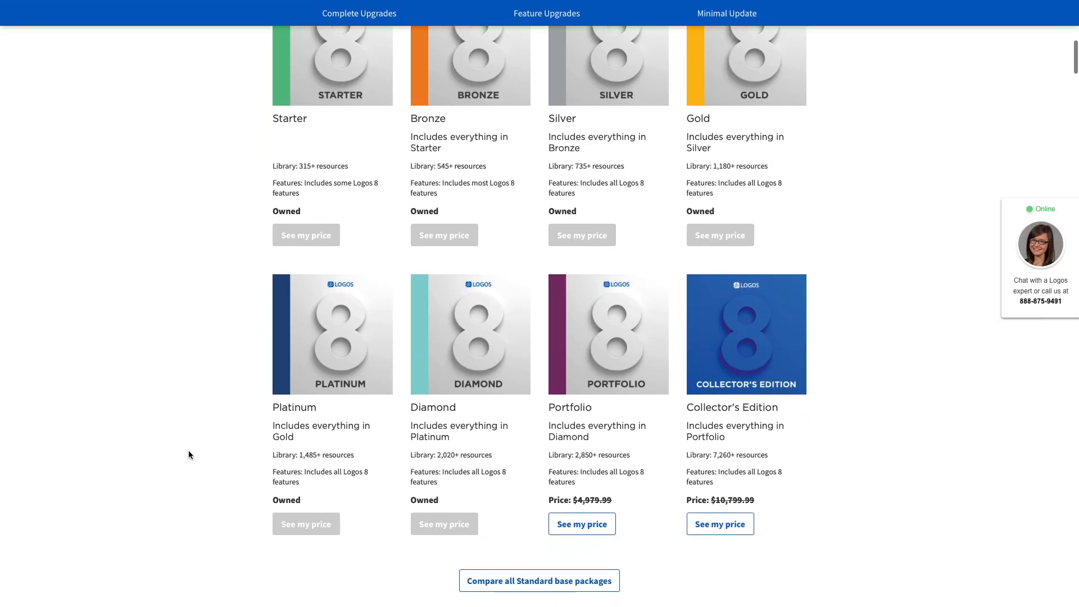
{"action": "scroll", "coordinate": [187, 450], "scroll_direction": "down", "scroll_amount": 2}
{"action": "scroll", "coordinate": [188, 450], "scroll_direction": "down", "scroll_amount": 1}
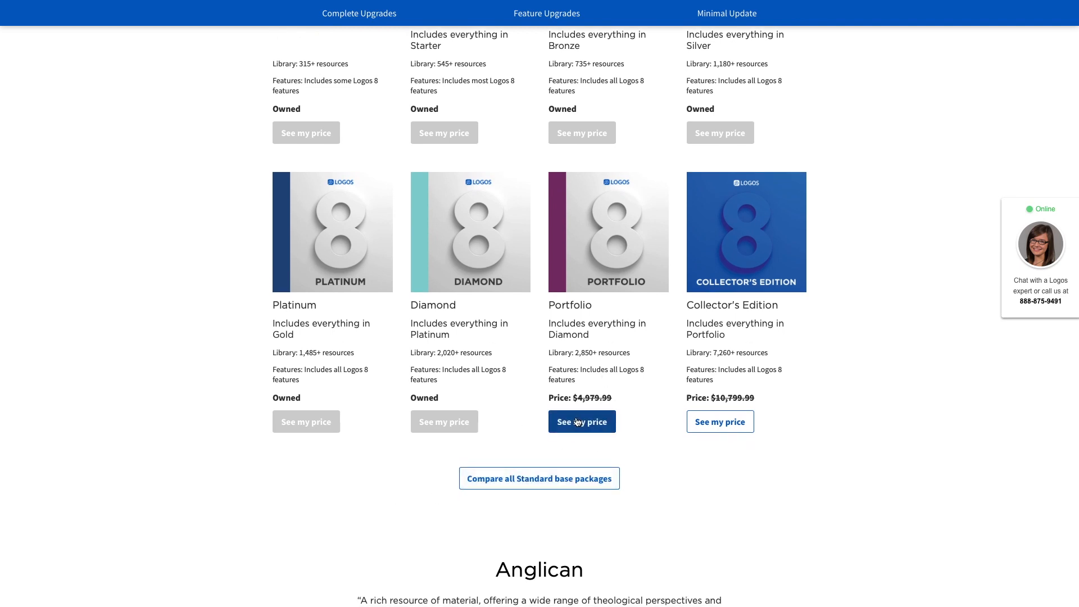
{"action": "scroll", "coordinate": [332, 479], "scroll_direction": "down", "scroll_amount": 1}
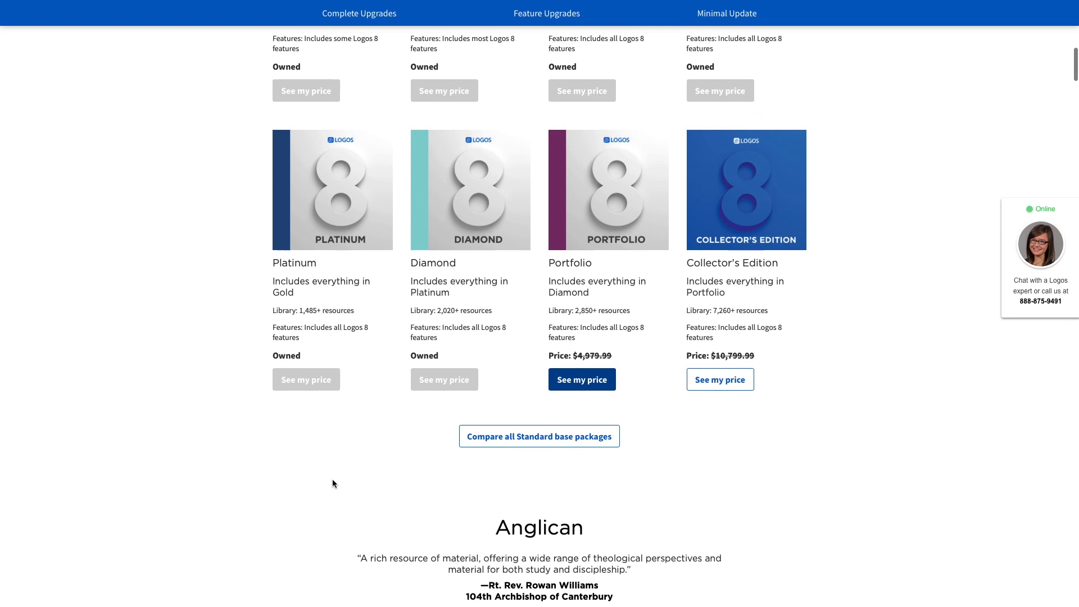
{"action": "scroll", "coordinate": [333, 479], "scroll_direction": "down", "scroll_amount": 1}
{"action": "scroll", "coordinate": [494, 379], "scroll_direction": "down", "scroll_amount": 1}
{"action": "scroll", "coordinate": [495, 352], "scroll_direction": "down", "scroll_amount": 1}
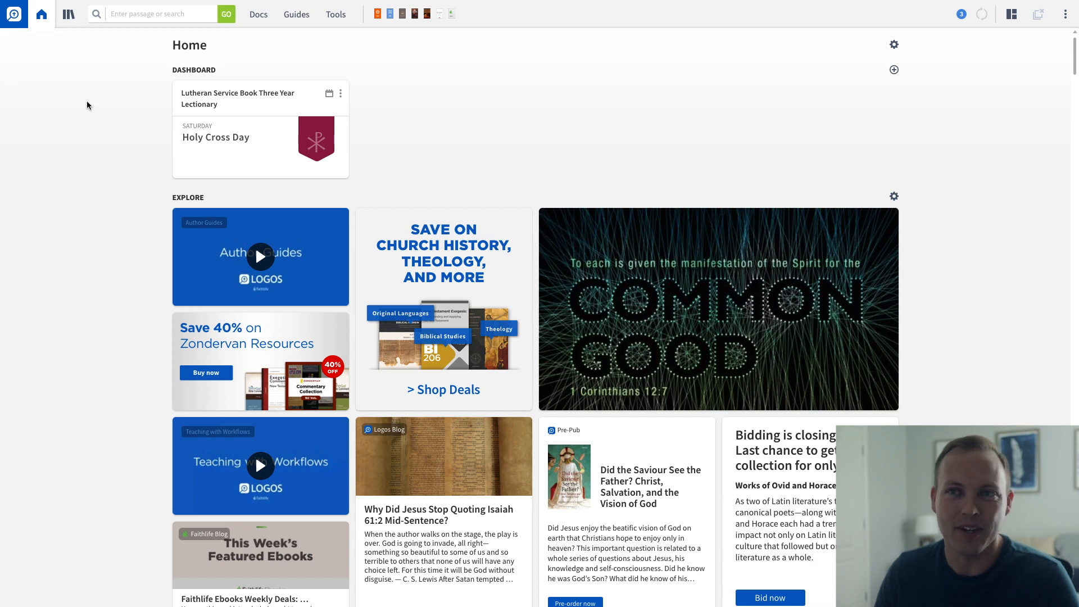
- Peek at the Library resource list, then bring up the Go box with Command+L for Matthew 6:29
{"action": "left_click", "coordinate": [68, 14]}
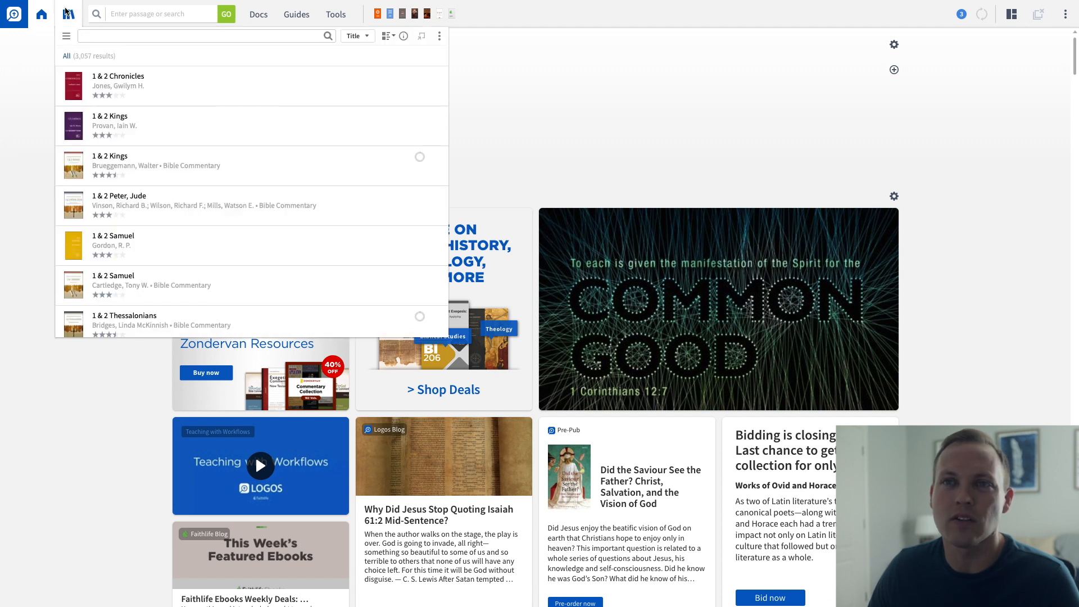
{"action": "left_click", "coordinate": [73, 420]}
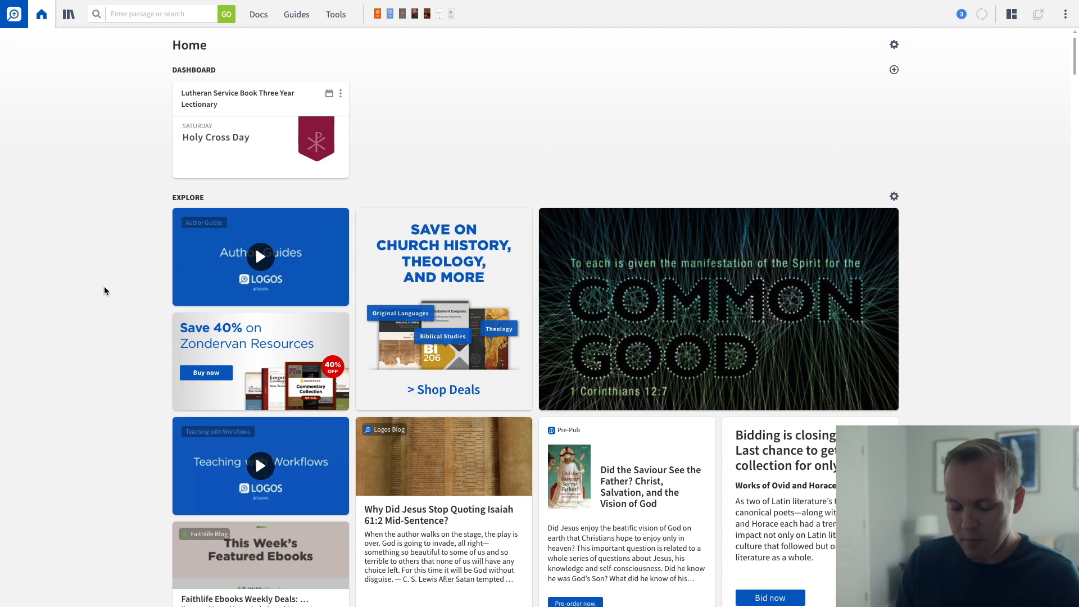
{"action": "key", "text": "super+l"}
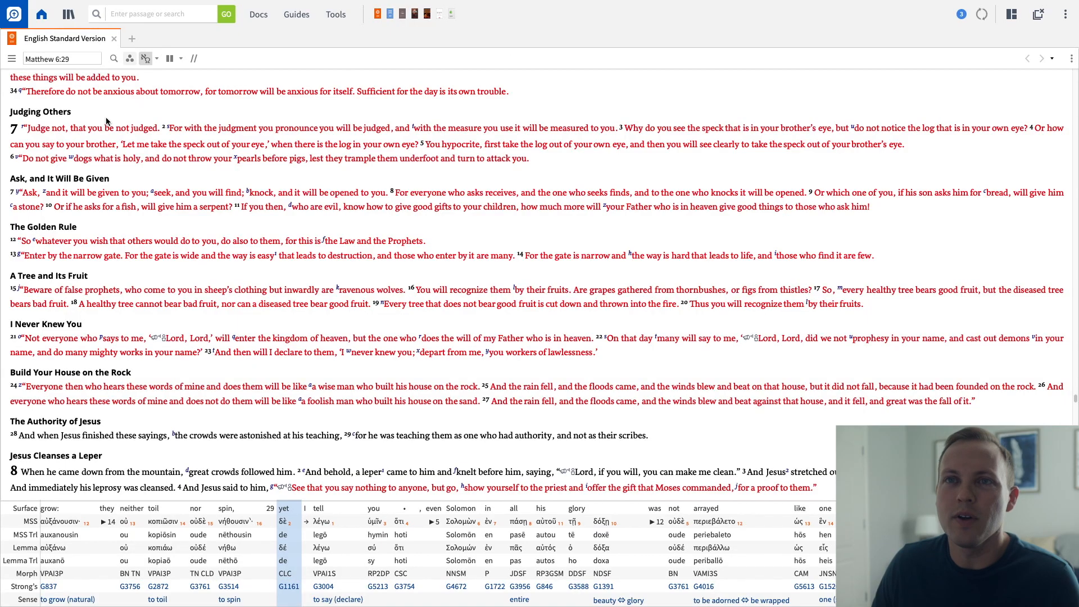
{"action": "scroll", "coordinate": [189, 163], "scroll_direction": "down", "scroll_amount": 2}
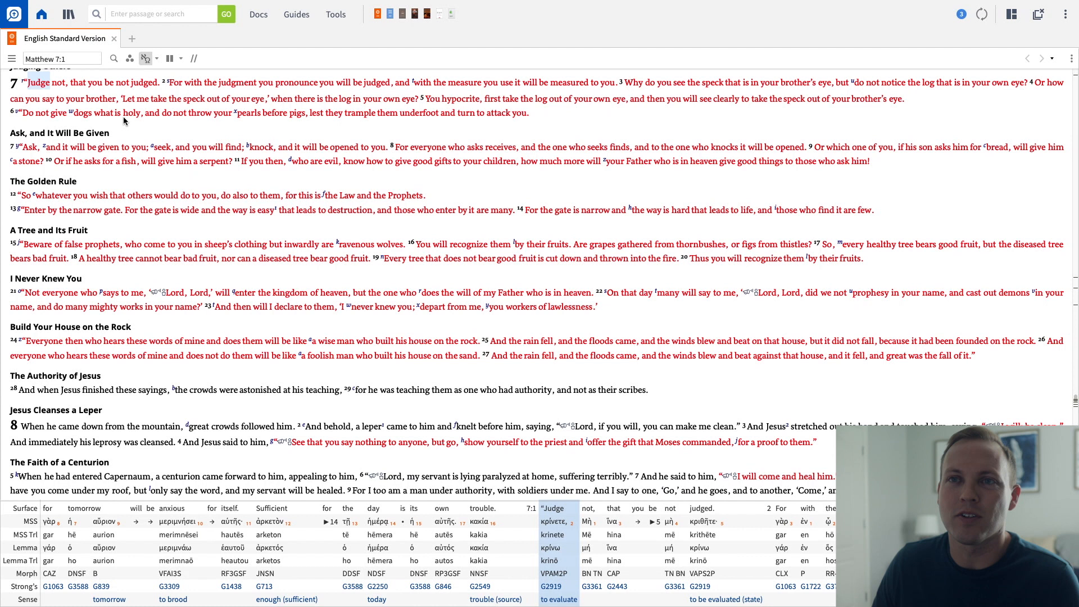
- Show interlinear details for 'holy', then open The Pillar New Testament Commentary on Matthew from the Library window
{"action": "left_click", "coordinate": [123, 116]}
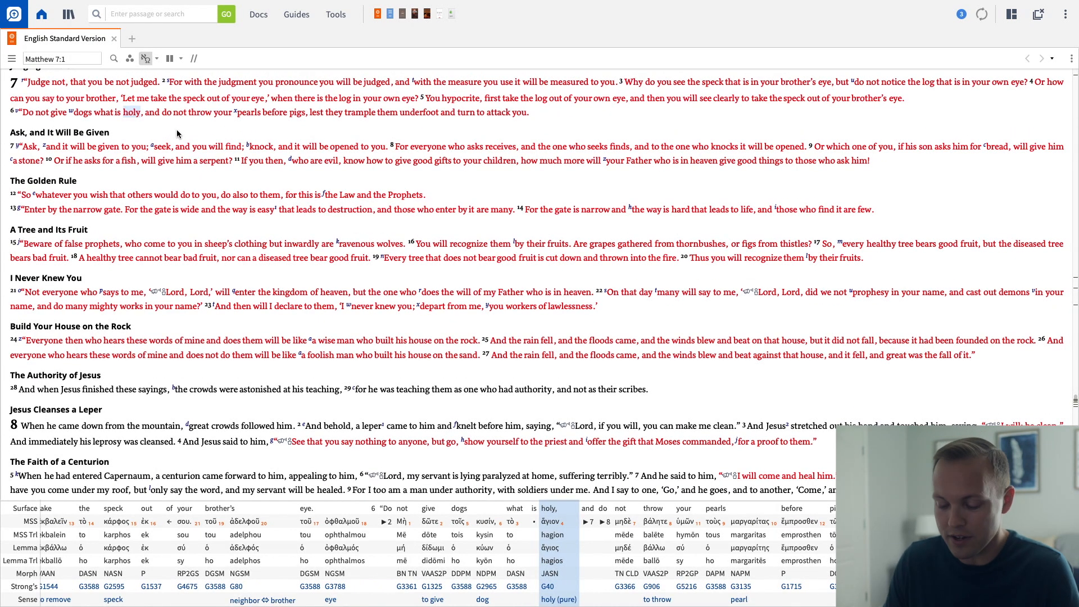
{"action": "key", "text": "ctrl+l"}
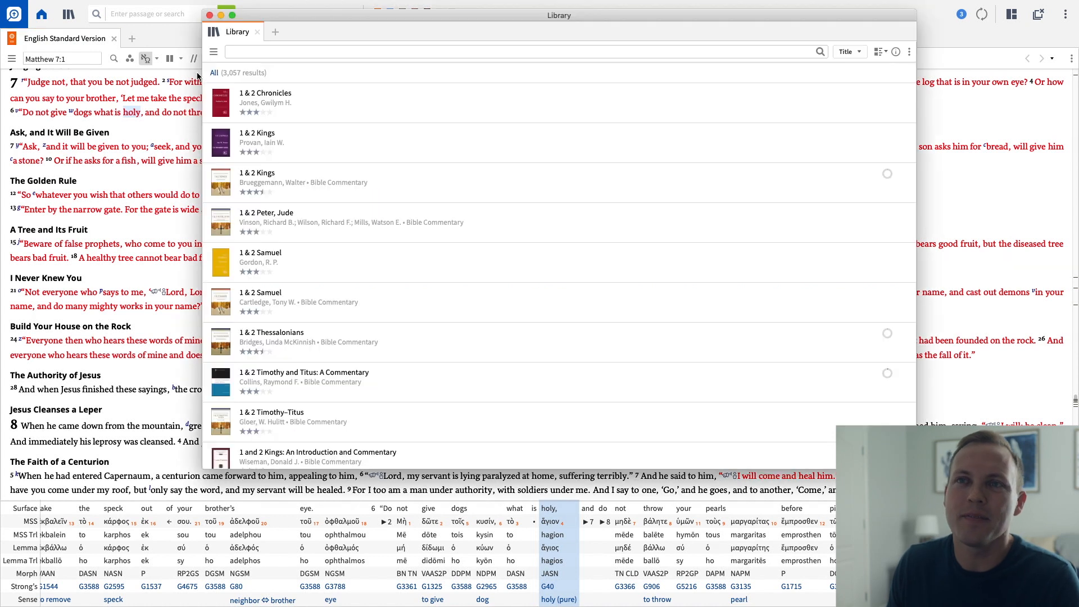
{"action": "type", "text": "matthew"}
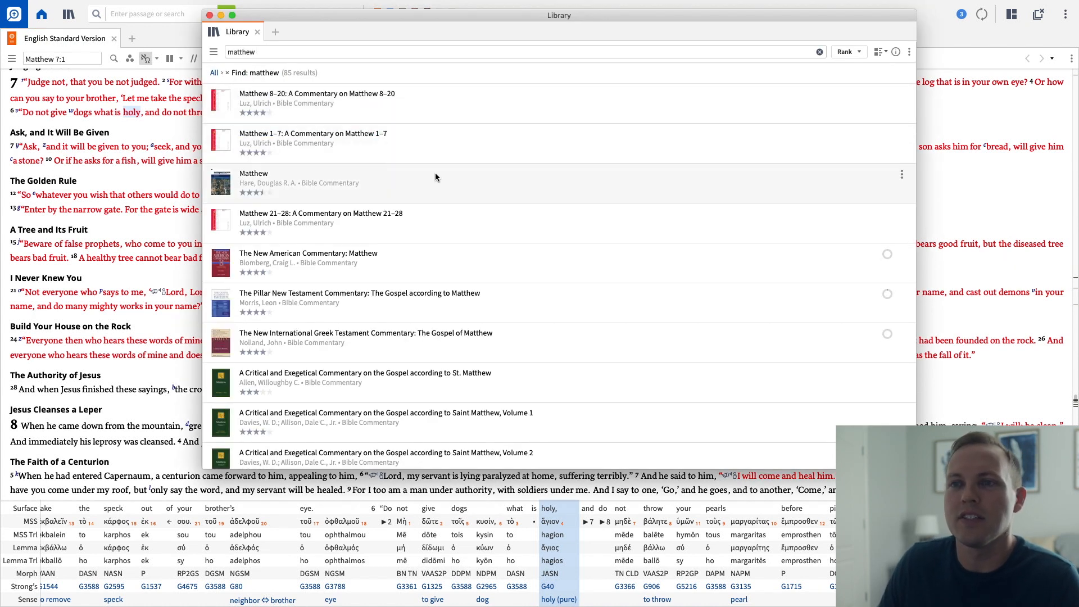
{"action": "scroll", "coordinate": [435, 172], "scroll_direction": "down", "scroll_amount": 2}
{"action": "scroll", "coordinate": [371, 233], "scroll_direction": "down", "scroll_amount": 4}
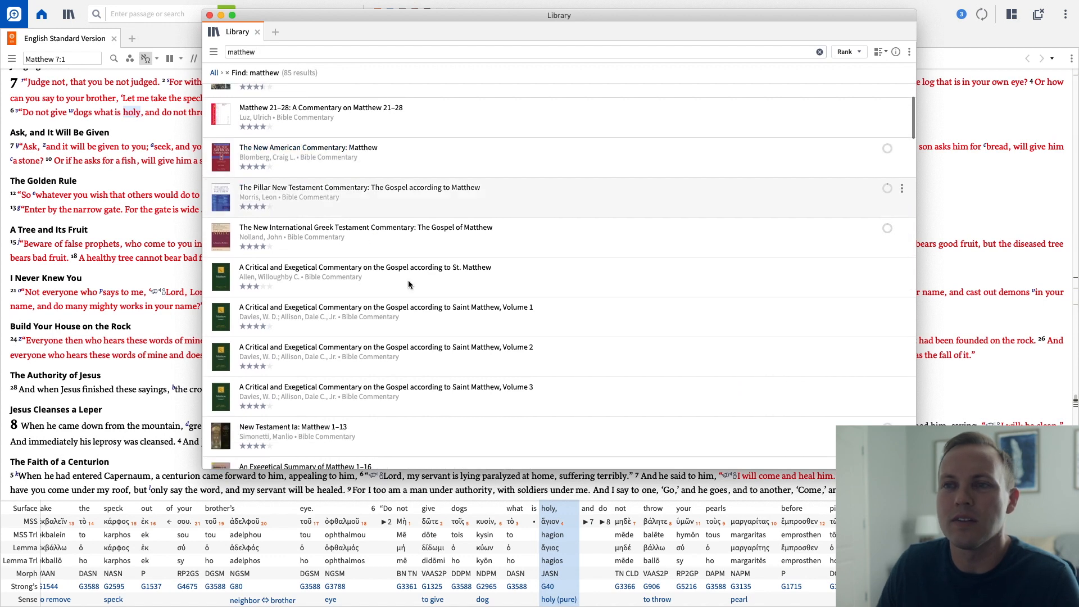
{"action": "scroll", "coordinate": [422, 253], "scroll_direction": "up", "scroll_amount": 1}
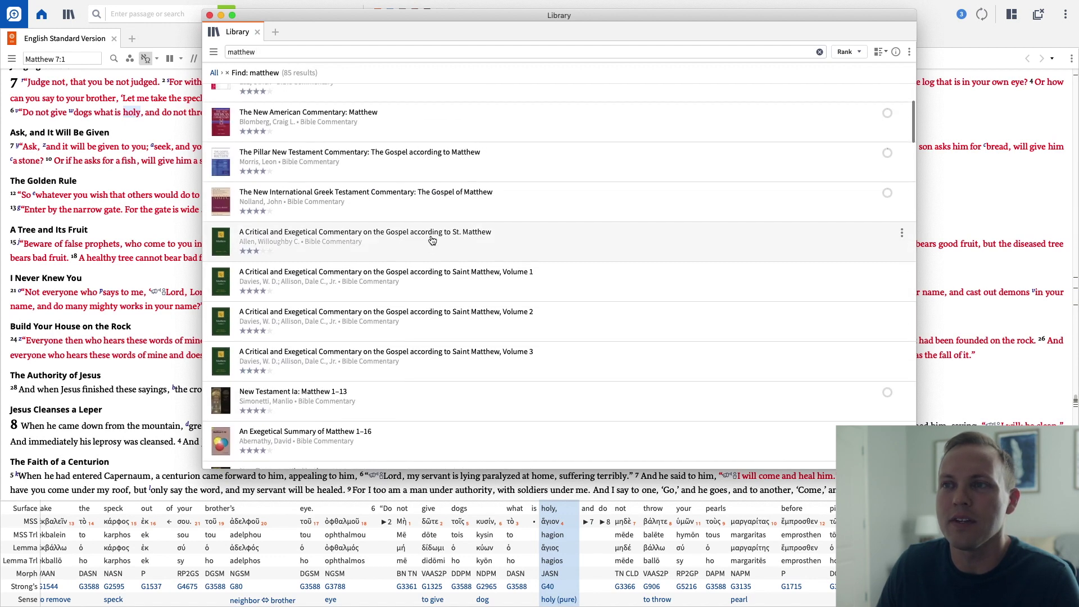
{"action": "left_click", "coordinate": [459, 152]}
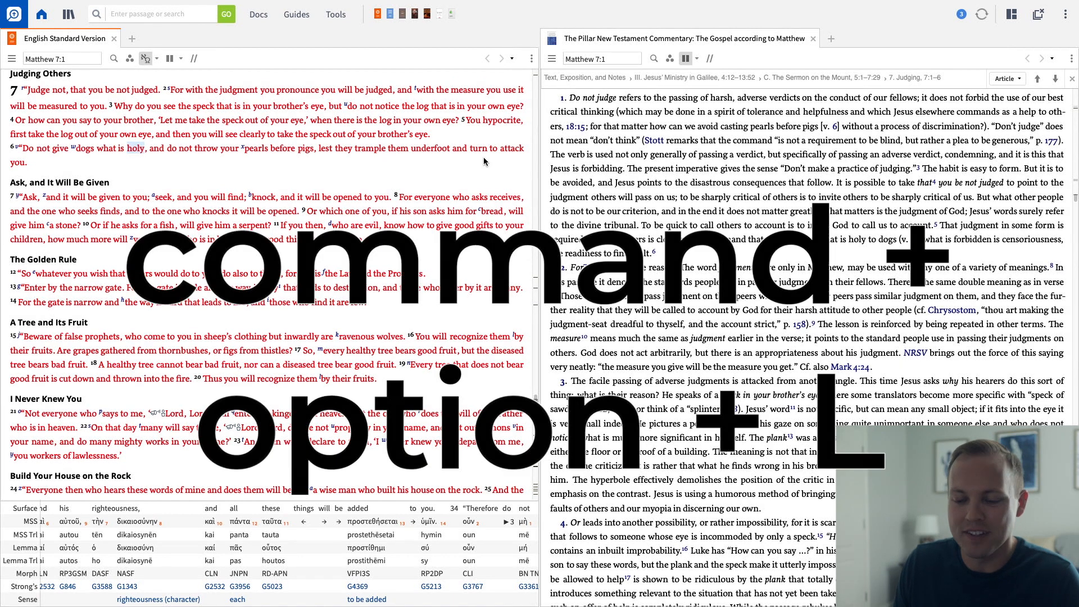
{"action": "scroll", "coordinate": [166, 167], "scroll_direction": "down", "scroll_amount": 1}
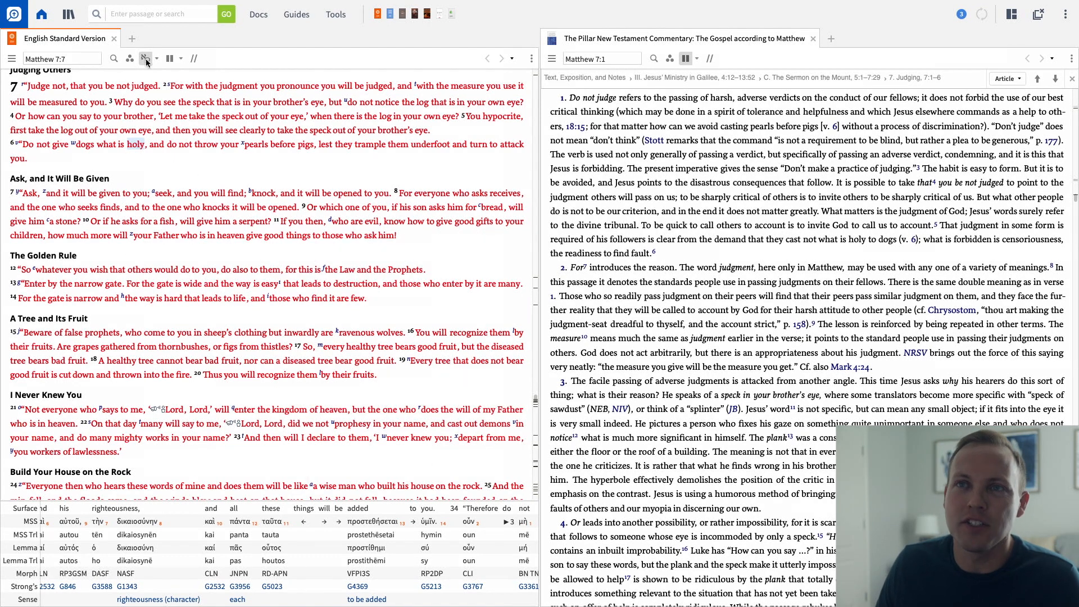
{"action": "left_click", "coordinate": [68, 14]}
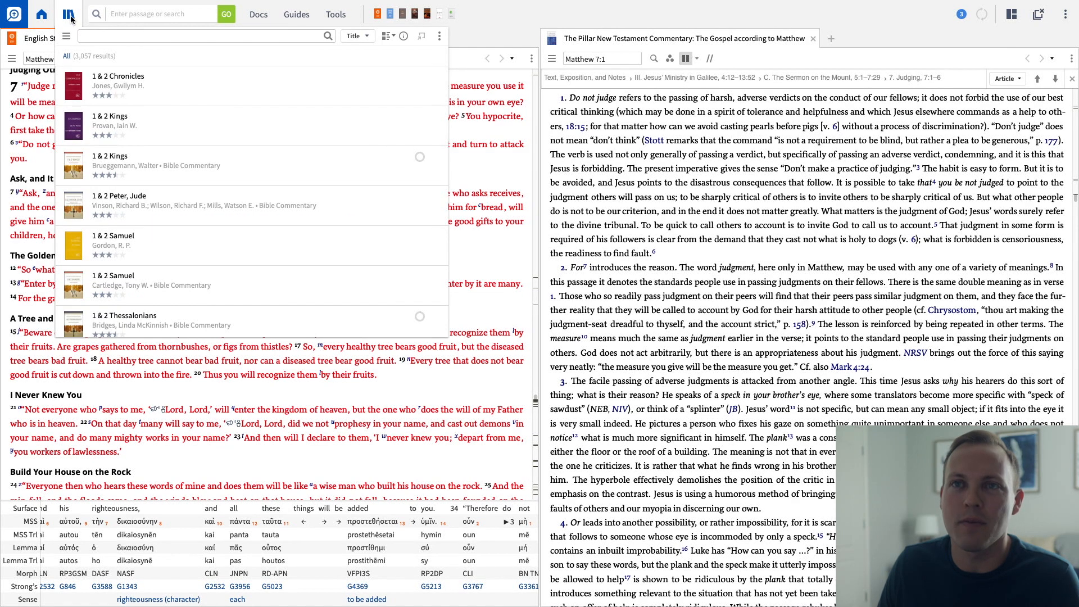
{"action": "left_click", "coordinate": [69, 14]}
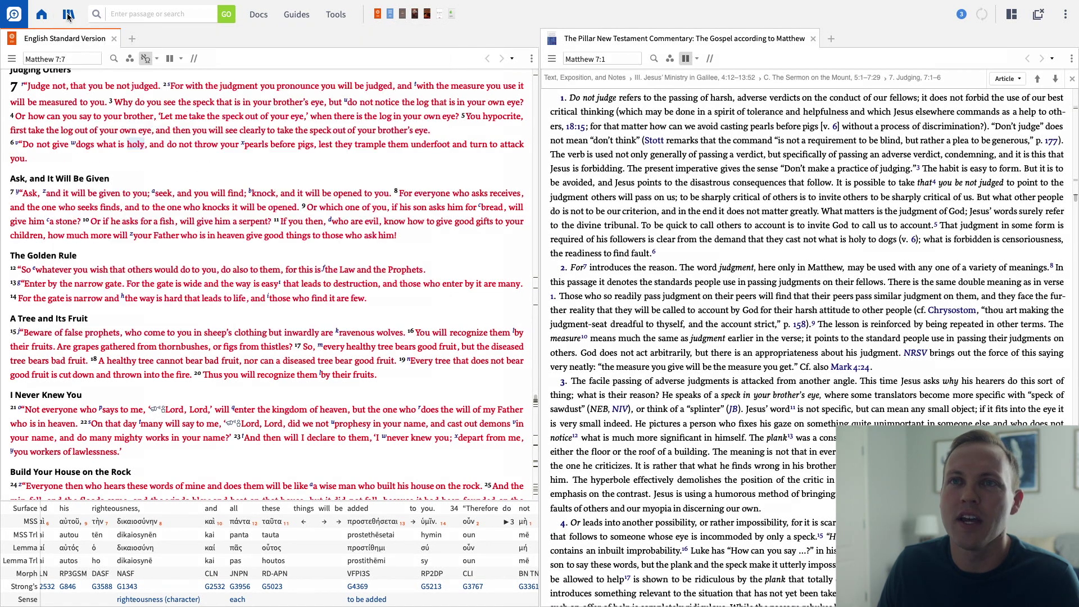
{"action": "left_click", "coordinate": [113, 14]}
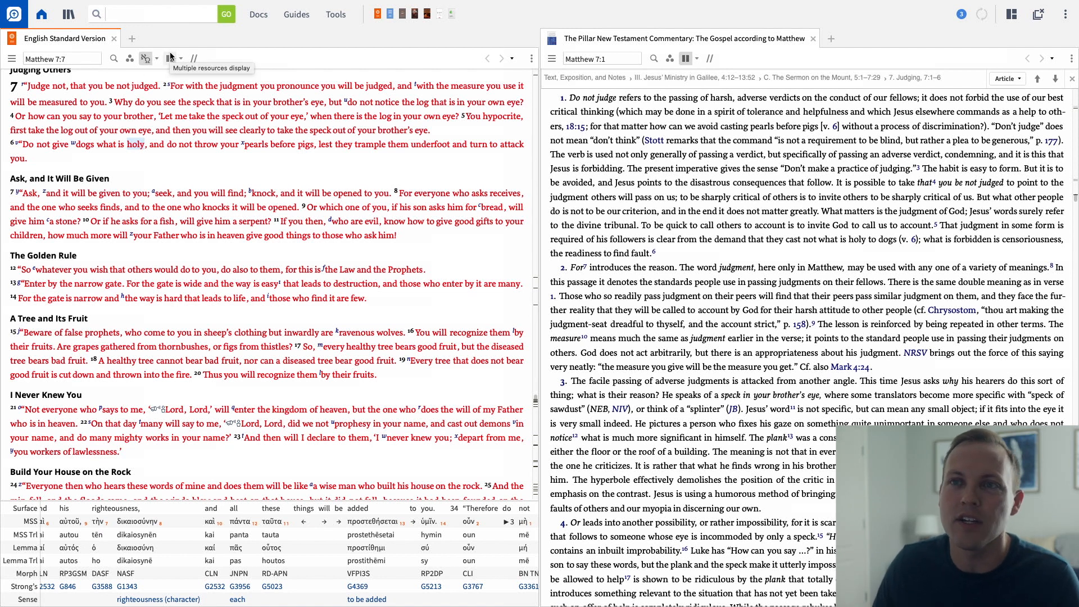
{"action": "left_click", "coordinate": [173, 152]}
{"action": "scroll", "coordinate": [169, 161], "scroll_direction": "up", "scroll_amount": 1}
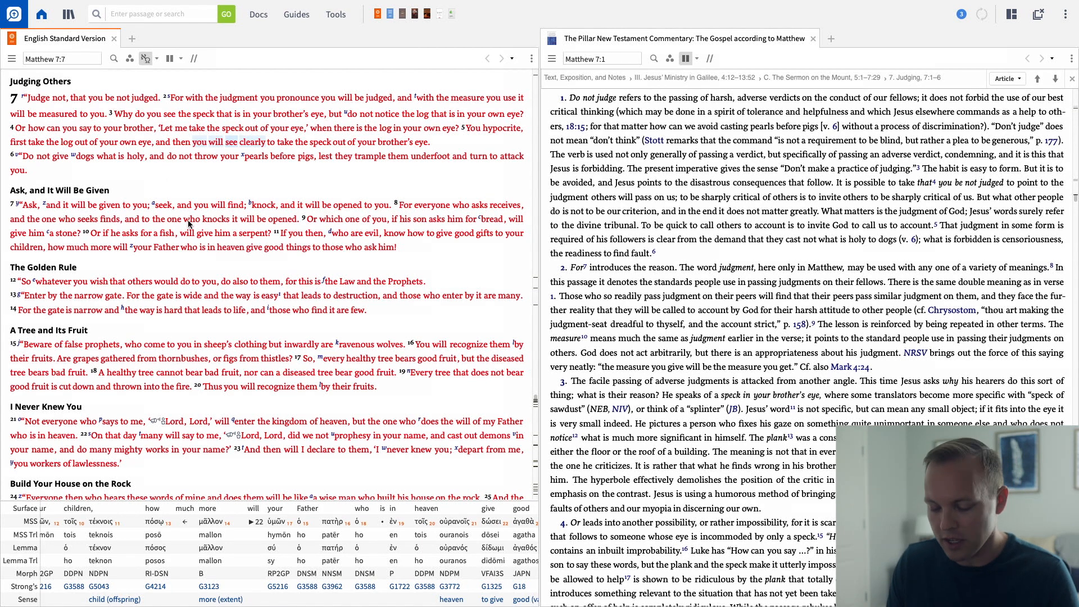
{"action": "key", "text": "alt+d"}
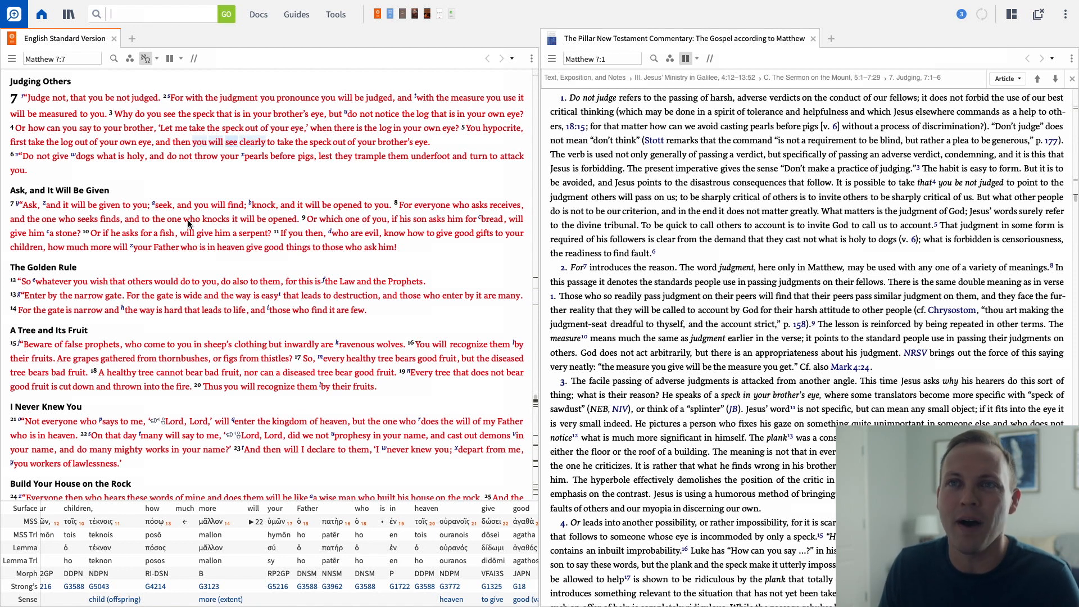
{"action": "scroll", "coordinate": [189, 223], "scroll_direction": "up", "scroll_amount": 2}
{"action": "scroll", "coordinate": [249, 351], "scroll_direction": "up", "scroll_amount": 1}
{"action": "scroll", "coordinate": [249, 351], "scroll_direction": "down", "scroll_amount": 1}
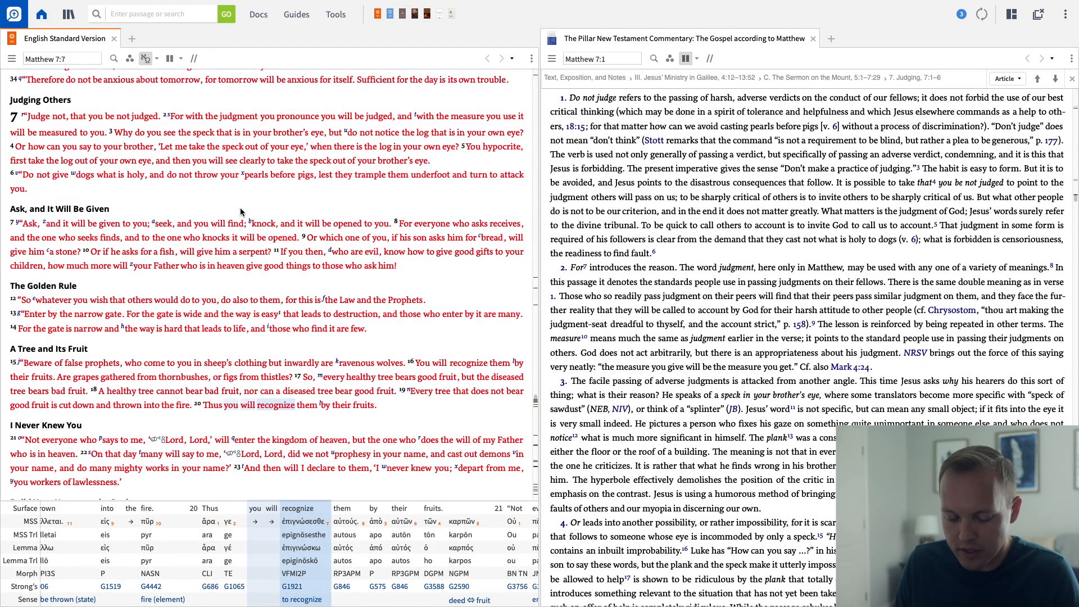
{"action": "key", "text": "alt+d"}
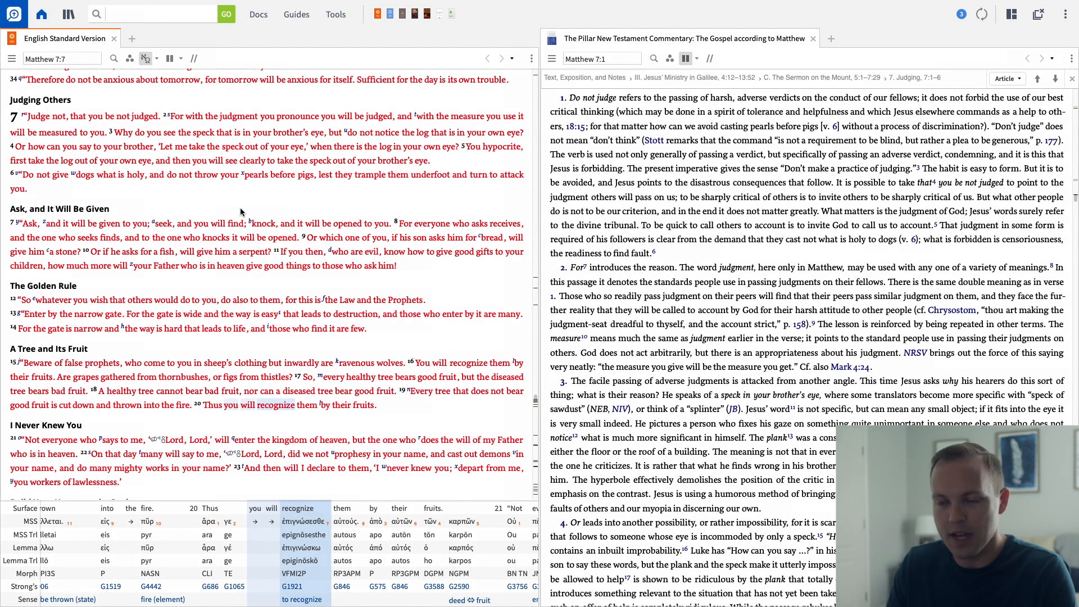
{"action": "type", "text": "faith"}
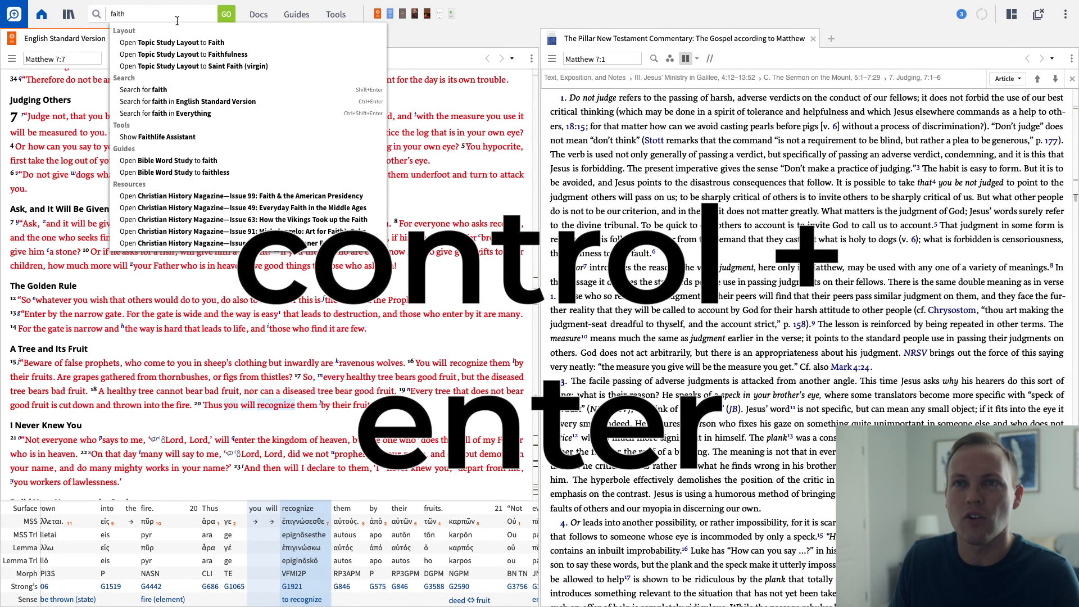
- Run a Bible search for 'faith' from the Go box with Control+Enter
{"action": "key", "text": "ctrl+Return"}
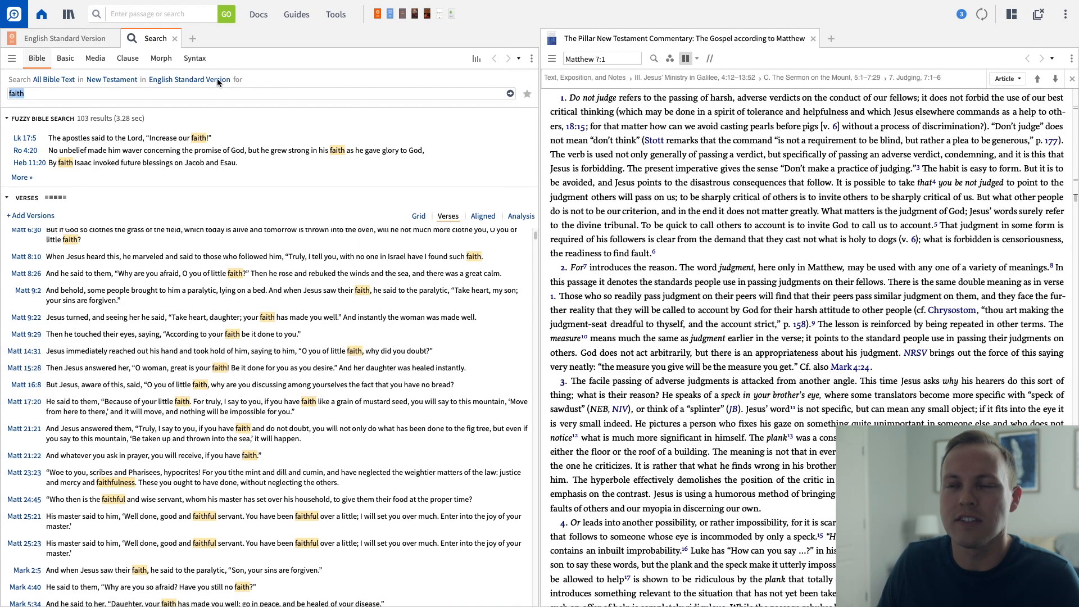
{"action": "scroll", "coordinate": [235, 261], "scroll_direction": "down", "scroll_amount": 1}
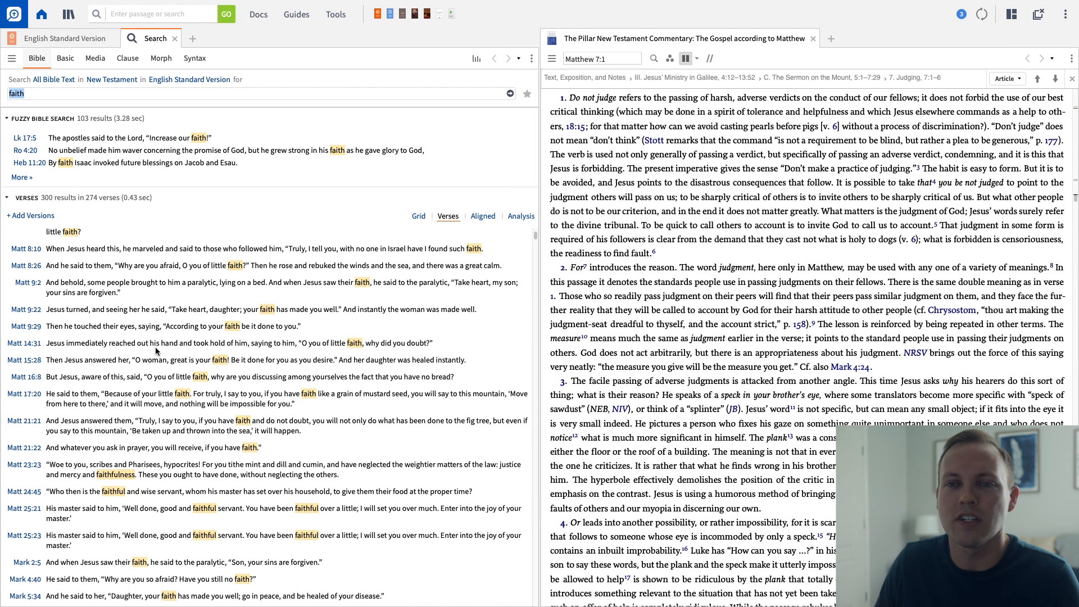
{"action": "scroll", "coordinate": [156, 350], "scroll_direction": "down", "scroll_amount": 3}
{"action": "scroll", "coordinate": [156, 363], "scroll_direction": "down", "scroll_amount": 2}
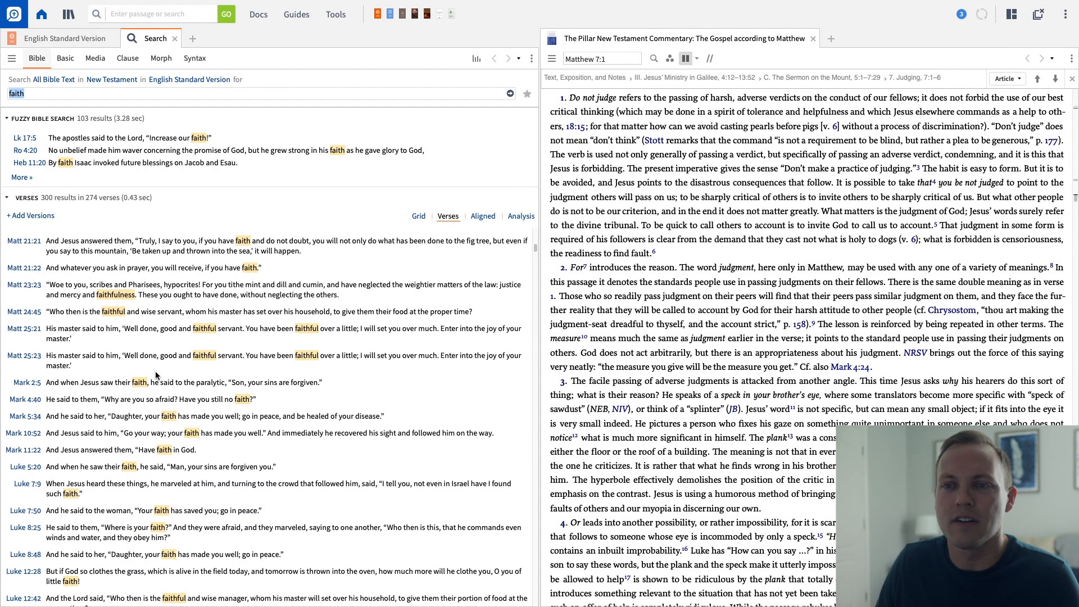
{"action": "scroll", "coordinate": [156, 375], "scroll_direction": "down", "scroll_amount": 3}
{"action": "scroll", "coordinate": [194, 462], "scroll_direction": "down", "scroll_amount": 2}
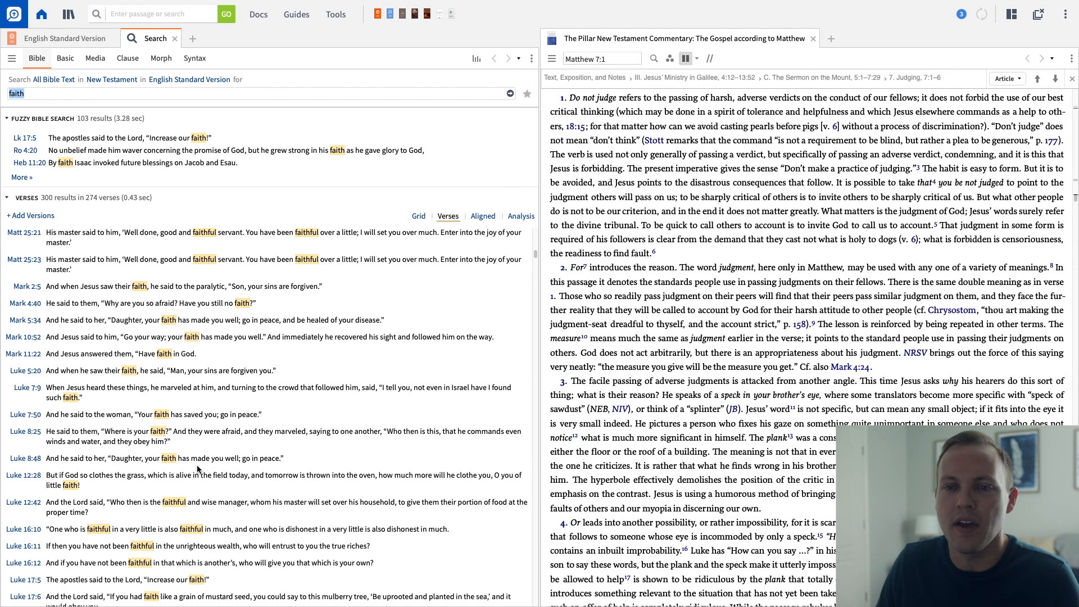
{"action": "scroll", "coordinate": [197, 468], "scroll_direction": "down", "scroll_amount": 4}
{"action": "scroll", "coordinate": [264, 461], "scroll_direction": "down", "scroll_amount": 2}
{"action": "scroll", "coordinate": [264, 461], "scroll_direction": "down", "scroll_amount": 2}
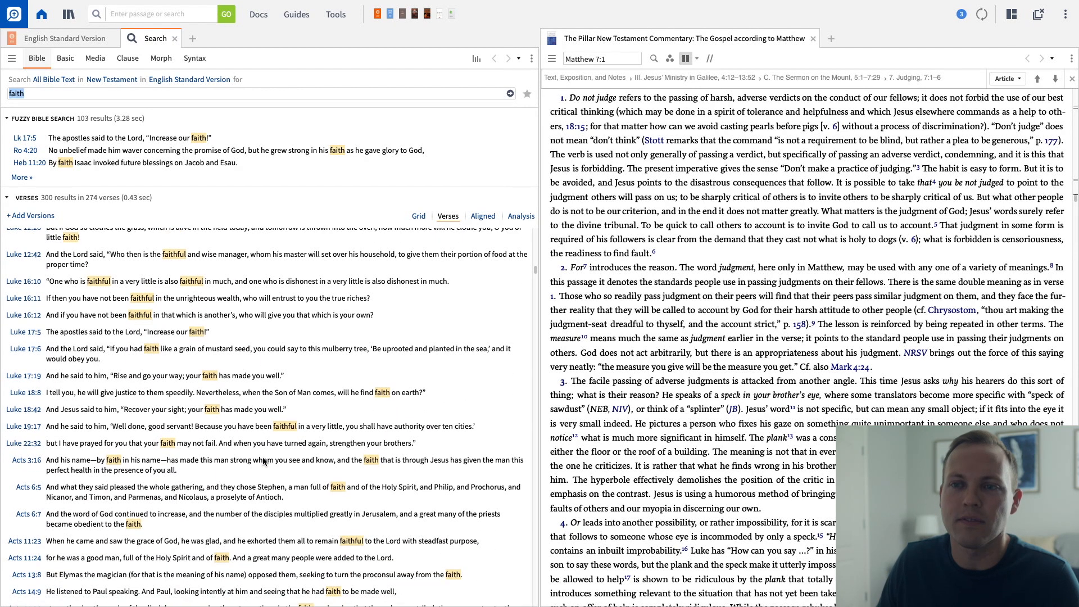
{"action": "scroll", "coordinate": [263, 461], "scroll_direction": "down", "scroll_amount": 2}
{"action": "scroll", "coordinate": [263, 460], "scroll_direction": "down", "scroll_amount": 2}
{"action": "scroll", "coordinate": [265, 460], "scroll_direction": "down", "scroll_amount": 3}
{"action": "scroll", "coordinate": [264, 461], "scroll_direction": "down", "scroll_amount": 3}
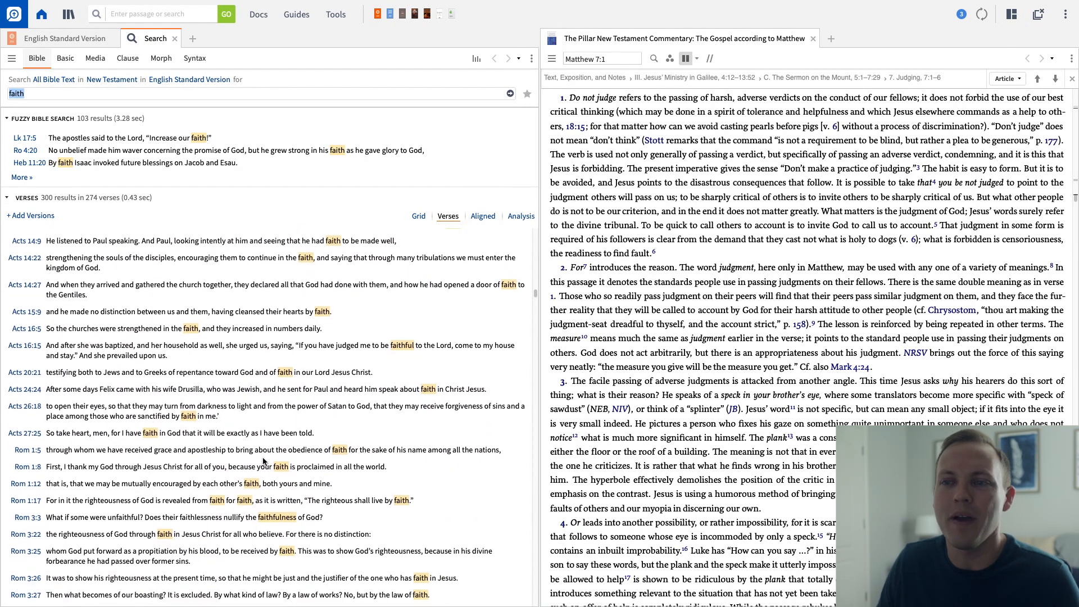
{"action": "scroll", "coordinate": [264, 460], "scroll_direction": "down", "scroll_amount": 3}
{"action": "scroll", "coordinate": [264, 460], "scroll_direction": "down", "scroll_amount": 3}
{"action": "scroll", "coordinate": [262, 457], "scroll_direction": "down", "scroll_amount": 3}
{"action": "scroll", "coordinate": [263, 457], "scroll_direction": "down", "scroll_amount": 3}
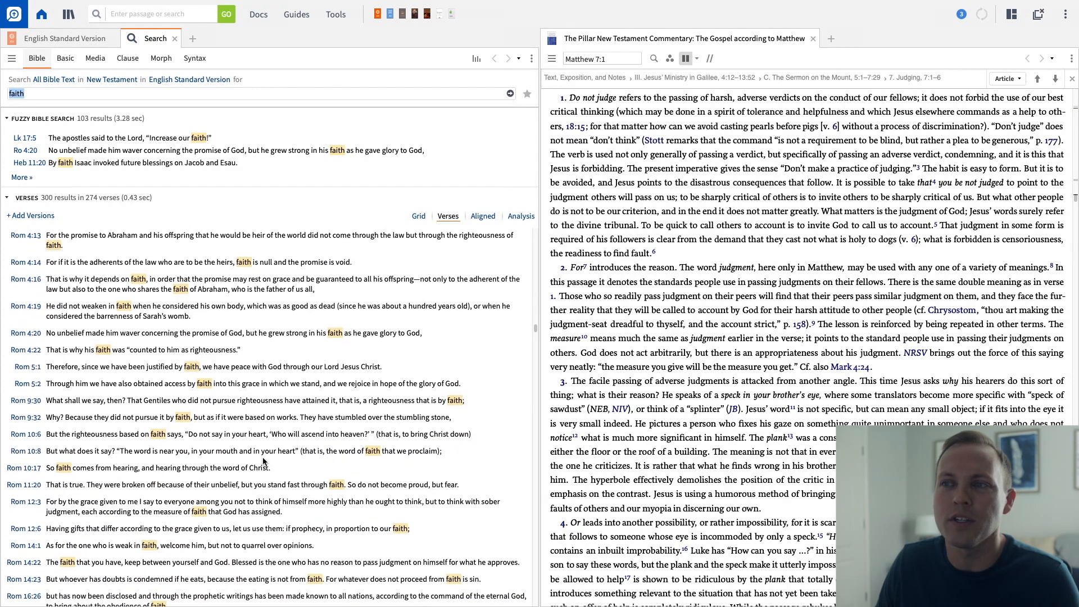
{"action": "scroll", "coordinate": [262, 456], "scroll_direction": "down", "scroll_amount": 3}
{"action": "scroll", "coordinate": [262, 457], "scroll_direction": "down", "scroll_amount": 3}
{"action": "scroll", "coordinate": [262, 457], "scroll_direction": "down", "scroll_amount": 3}
{"action": "scroll", "coordinate": [263, 457], "scroll_direction": "down", "scroll_amount": 3}
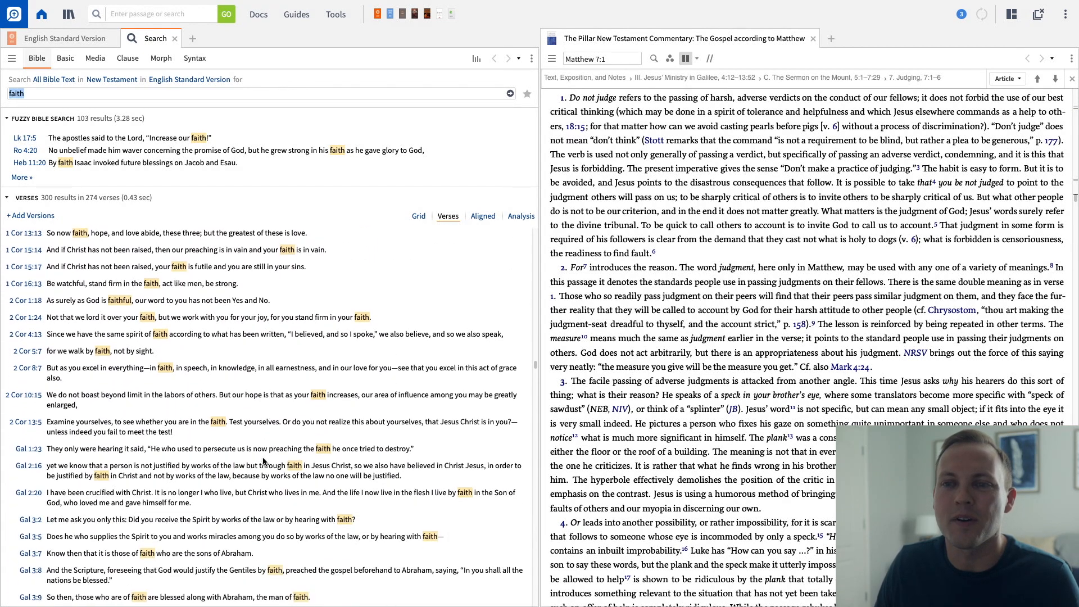
{"action": "scroll", "coordinate": [262, 457], "scroll_direction": "down", "scroll_amount": 3}
{"action": "scroll", "coordinate": [262, 457], "scroll_direction": "down", "scroll_amount": 3}
{"action": "scroll", "coordinate": [263, 457], "scroll_direction": "down", "scroll_amount": 3}
{"action": "scroll", "coordinate": [263, 457], "scroll_direction": "down", "scroll_amount": 3}
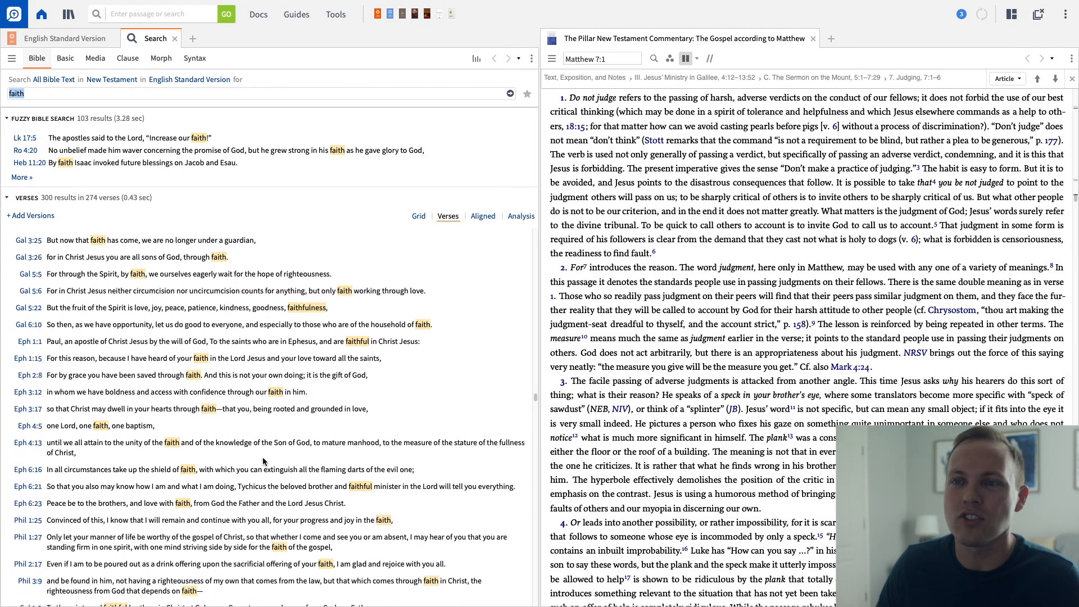
{"action": "scroll", "coordinate": [245, 380], "scroll_direction": "down", "scroll_amount": 3}
{"action": "scroll", "coordinate": [233, 349], "scroll_direction": "down", "scroll_amount": 3}
{"action": "scroll", "coordinate": [234, 349], "scroll_direction": "down", "scroll_amount": 3}
{"action": "scroll", "coordinate": [233, 349], "scroll_direction": "down", "scroll_amount": 3}
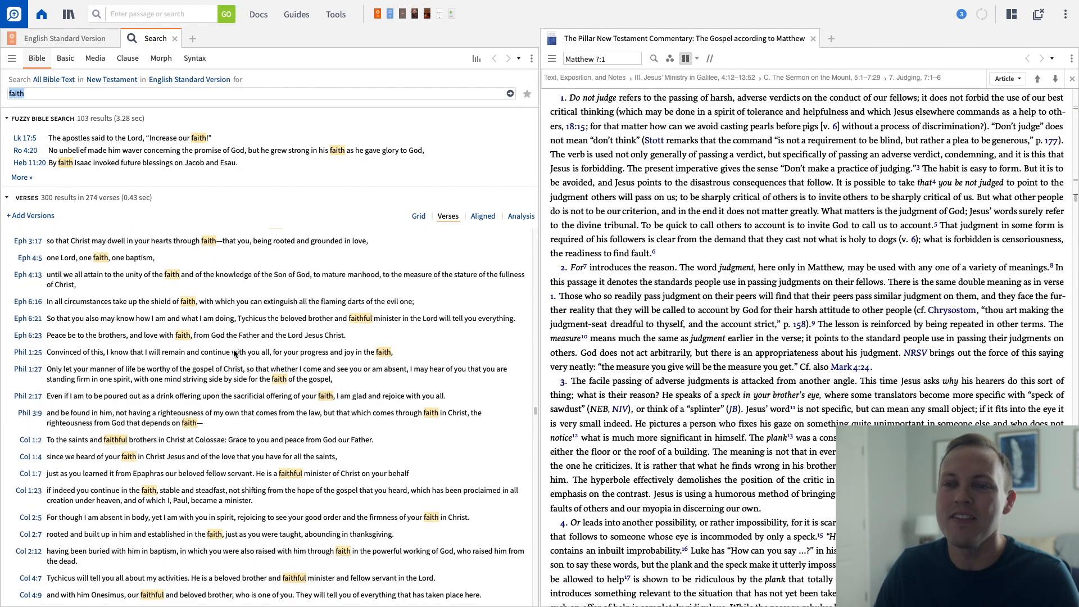
{"action": "scroll", "coordinate": [233, 349], "scroll_direction": "down", "scroll_amount": 3}
{"action": "scroll", "coordinate": [234, 349], "scroll_direction": "down", "scroll_amount": 3}
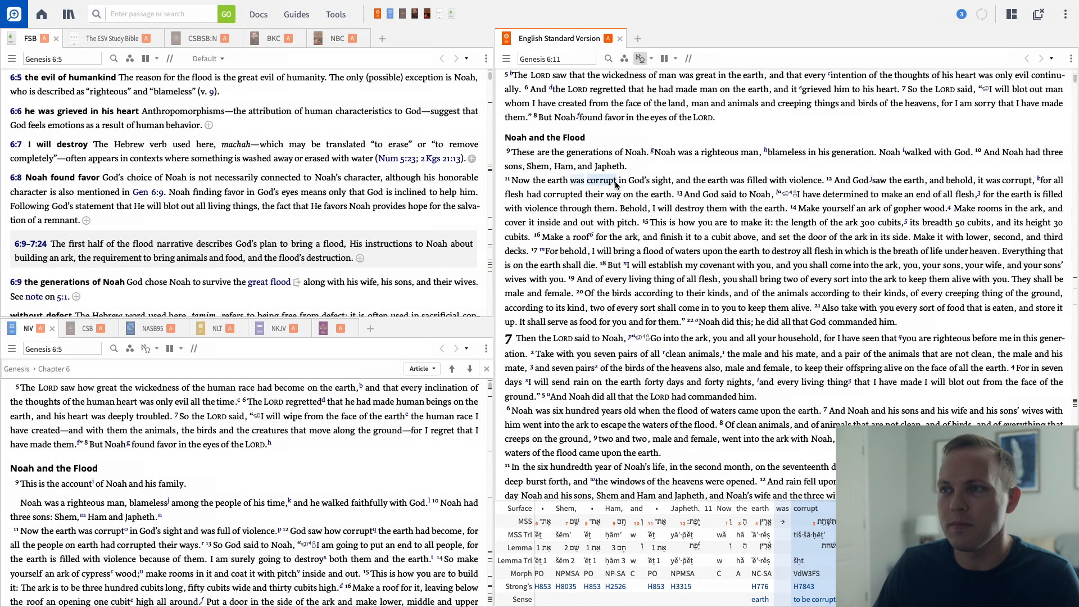
{"action": "scroll", "coordinate": [620, 181], "scroll_direction": "down", "scroll_amount": 1}
{"action": "scroll", "coordinate": [765, 192], "scroll_direction": "down", "scroll_amount": 1}
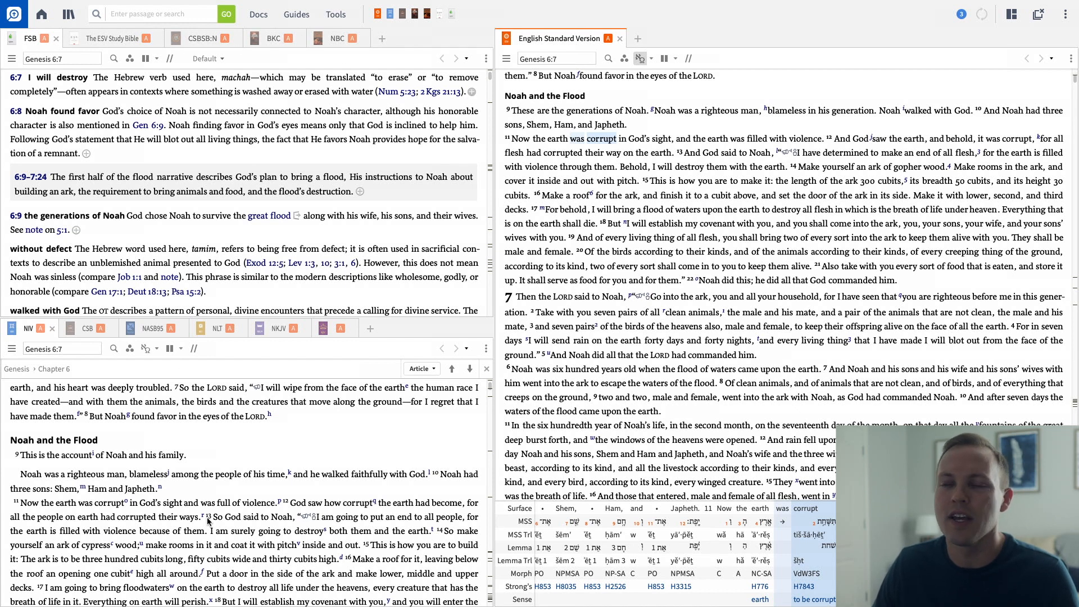
{"action": "left_click", "coordinate": [92, 331]}
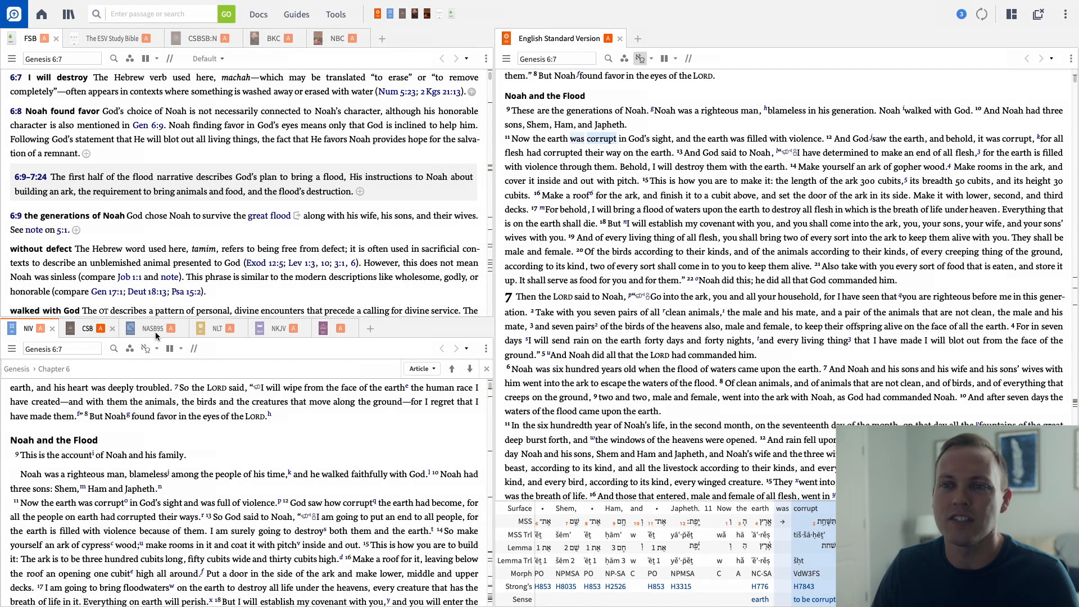
{"action": "left_click", "coordinate": [146, 328]}
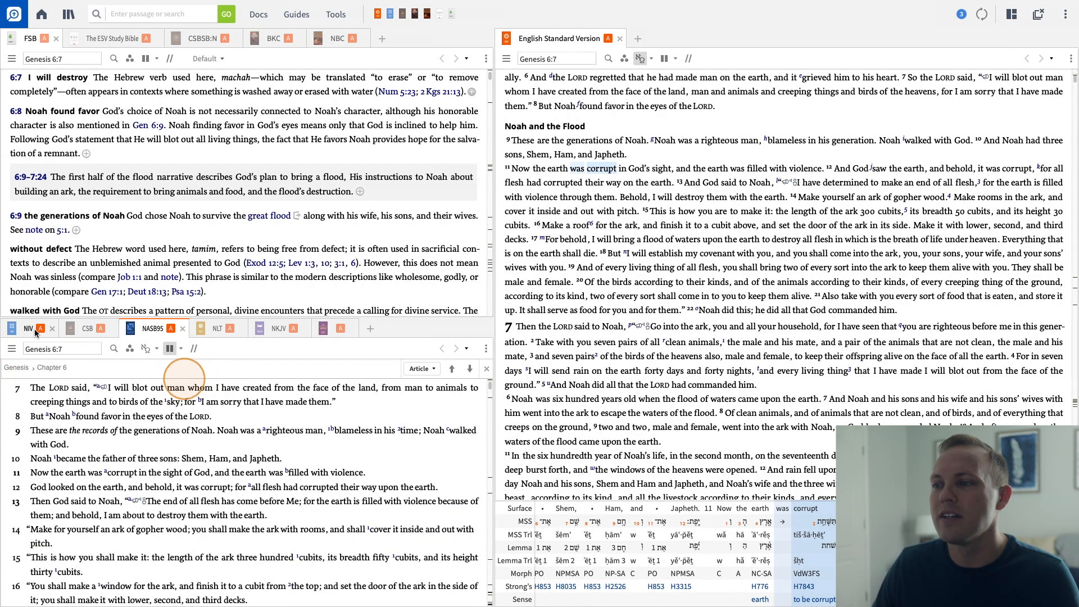
{"action": "left_click", "coordinate": [30, 329]}
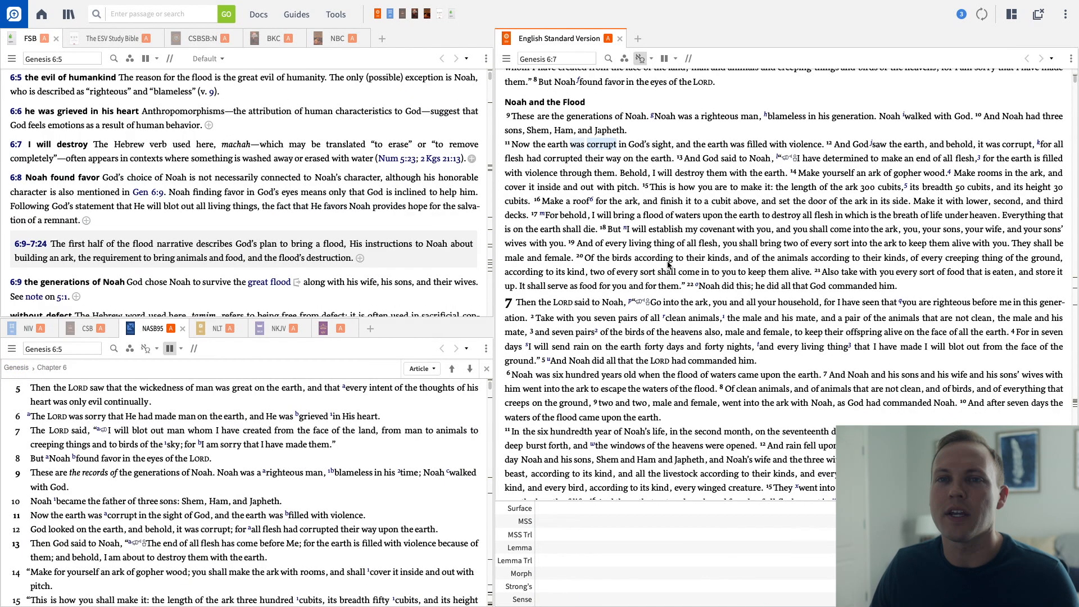
{"action": "scroll", "coordinate": [717, 269], "scroll_direction": "down", "scroll_amount": 1}
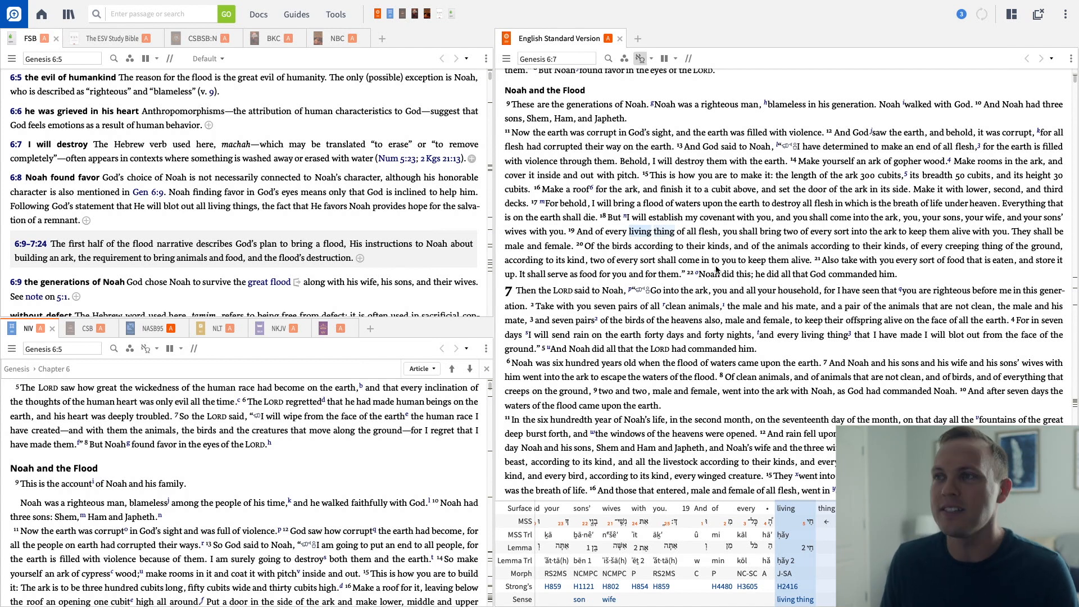
- From the reference box, move all linked panes to John 3:16 (joh316), then Luke 1, then Romans 8
{"action": "key", "text": "Tab"}
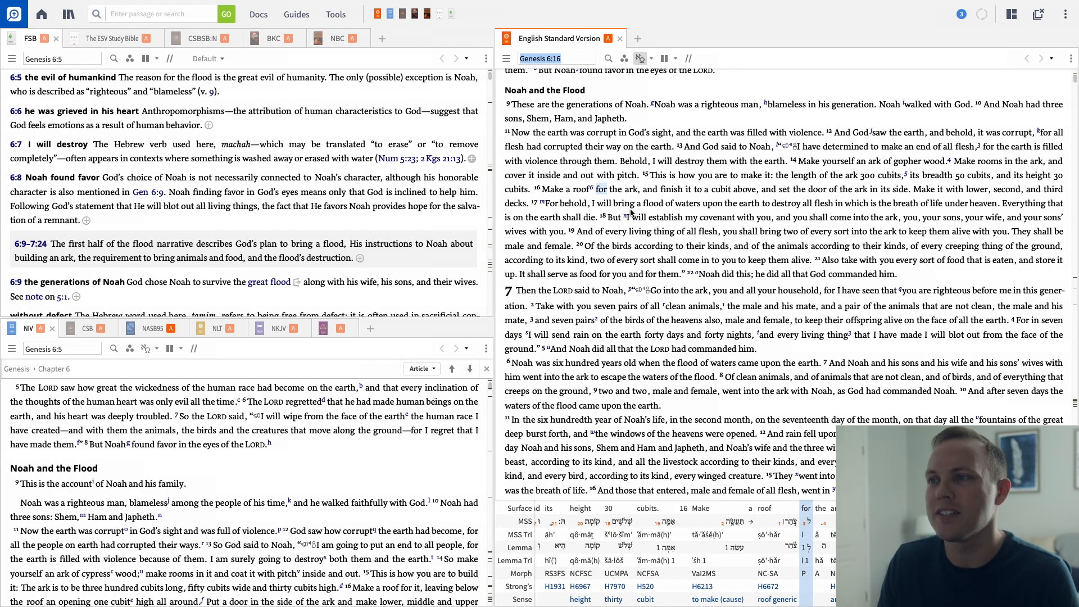
{"action": "type", "text": "john "}
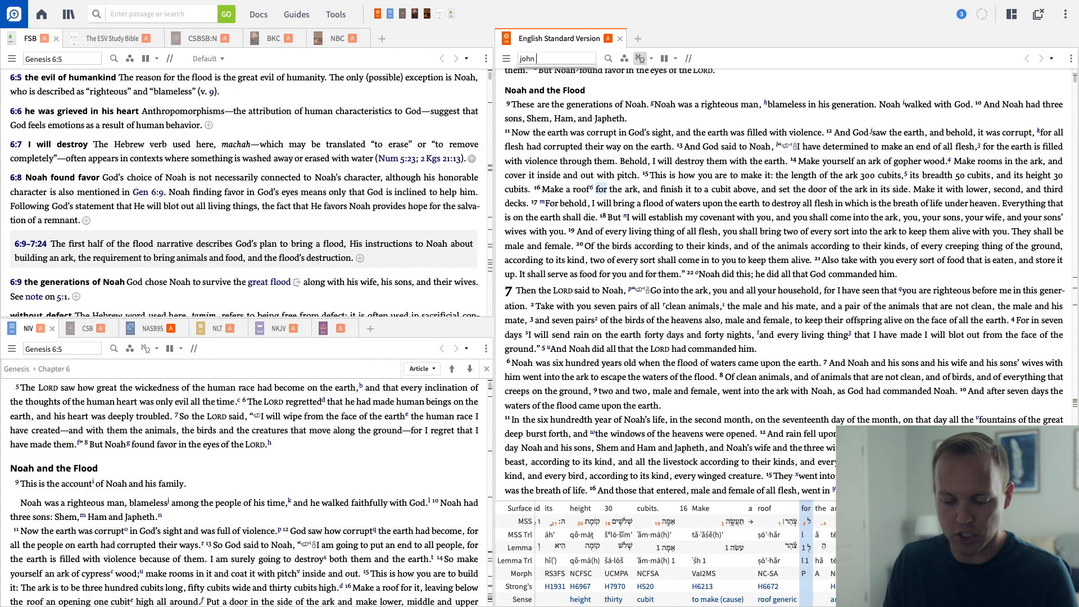
{"action": "type", "text": "3:"}
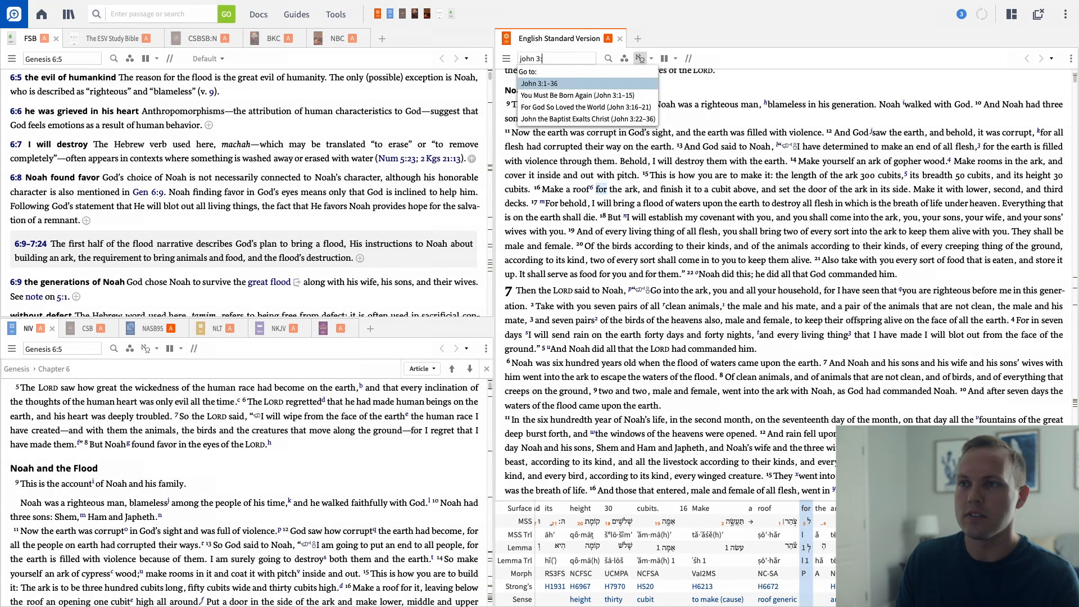
{"action": "type", "text": "16"}
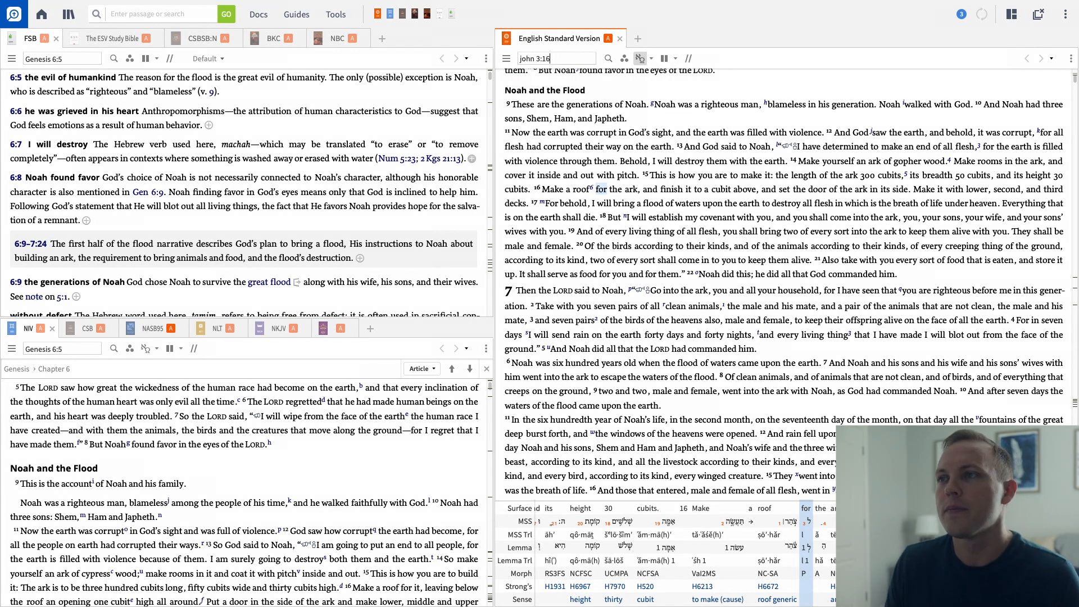
{"action": "key", "text": "Return"}
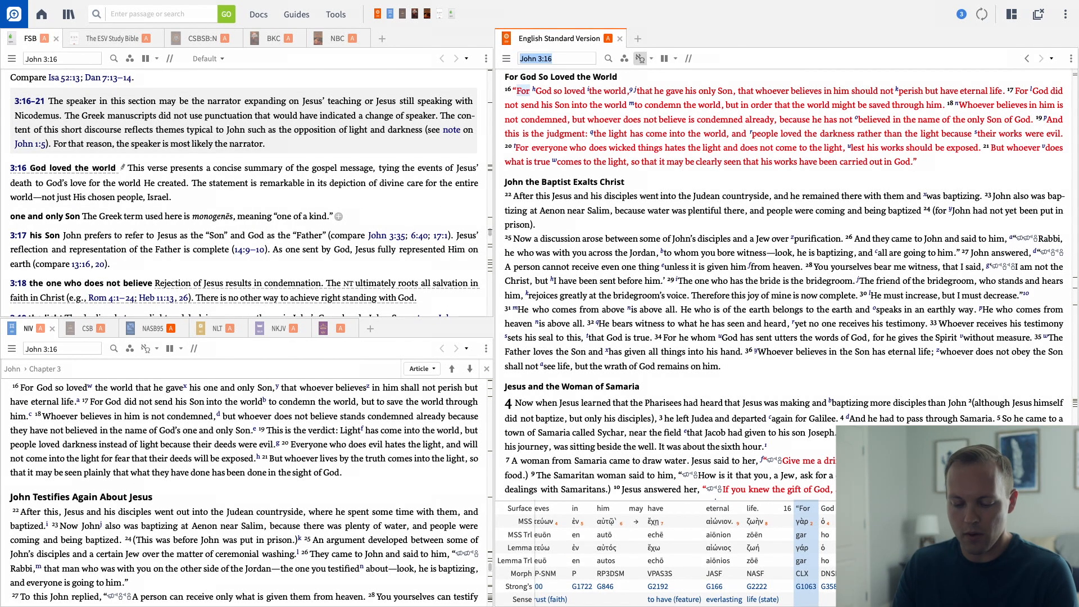
{"action": "type", "text": "Luke 1"}
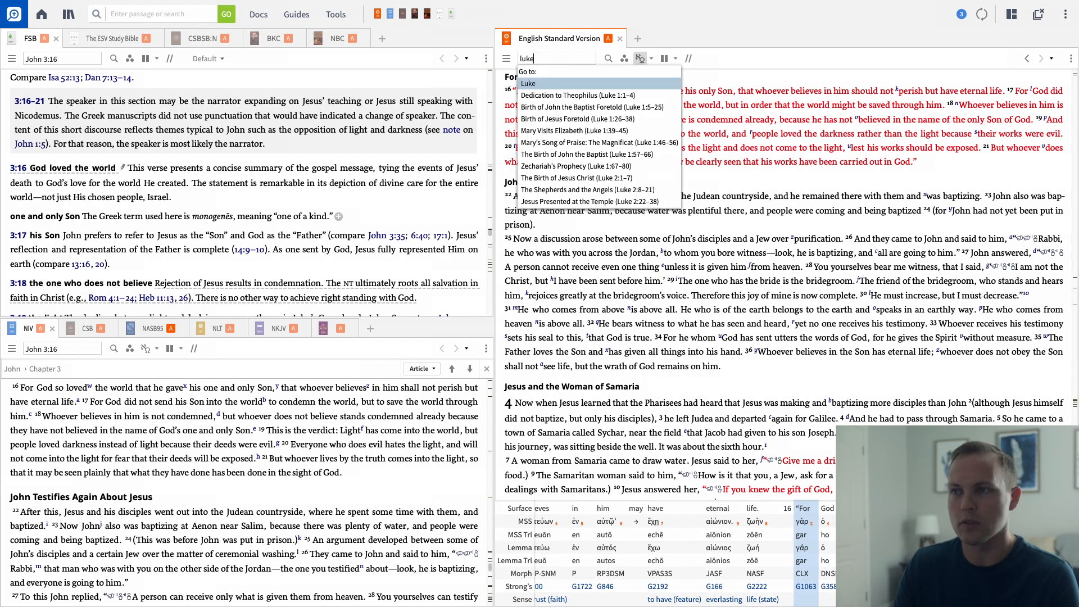
{"action": "key", "text": "Return"}
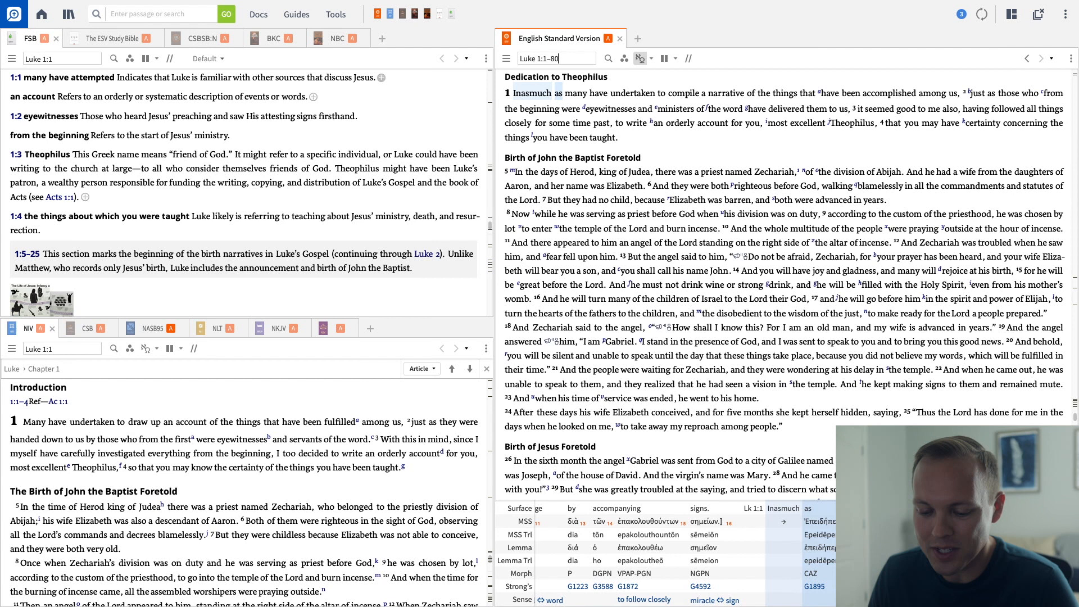
{"action": "type", "text": "Romans 8"}
{"action": "key", "text": "Return"}
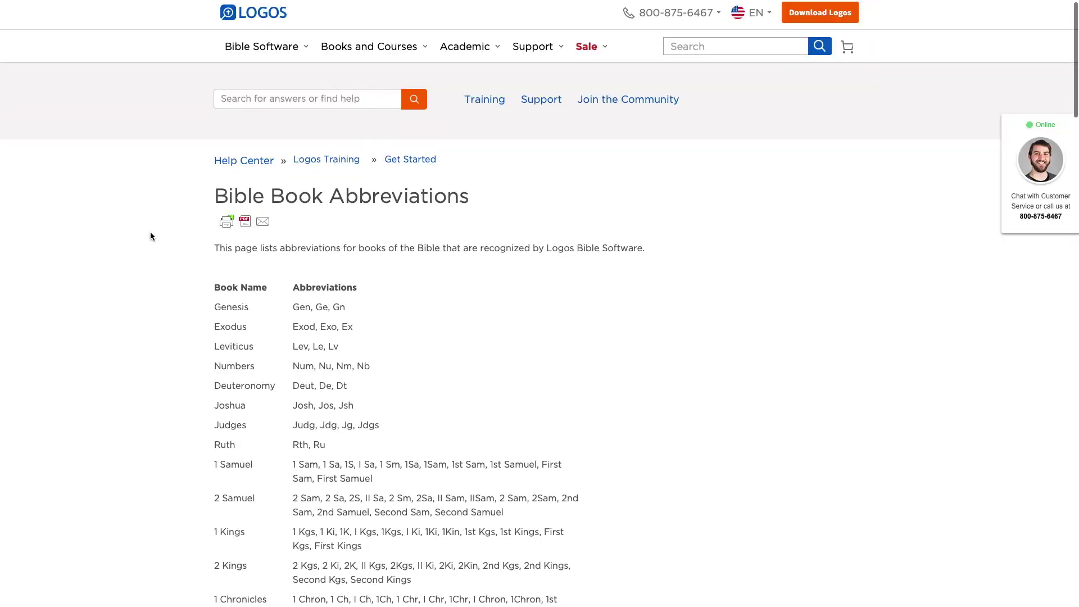
{"action": "scroll", "coordinate": [150, 231], "scroll_direction": "down", "scroll_amount": 3}
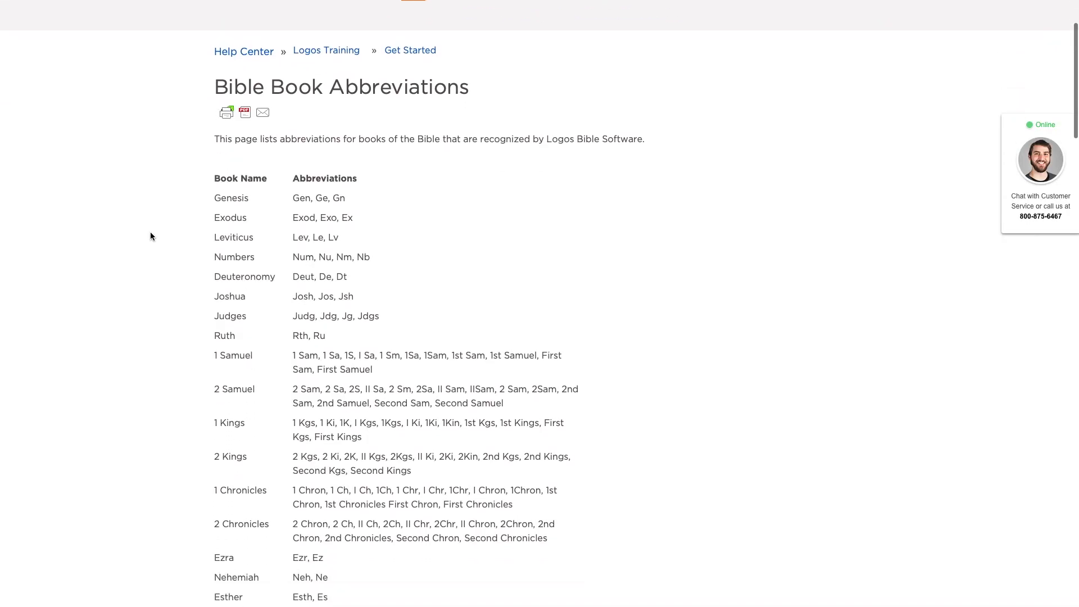
{"action": "scroll", "coordinate": [150, 232], "scroll_direction": "down", "scroll_amount": 1}
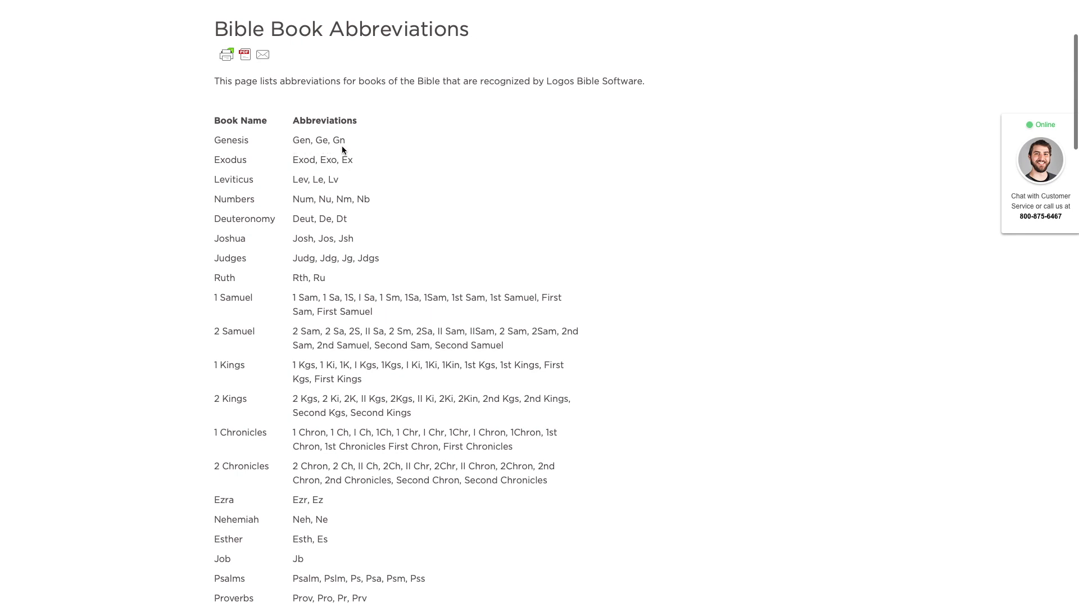
{"action": "scroll", "coordinate": [619, 196], "scroll_direction": "down", "scroll_amount": 1}
{"action": "scroll", "coordinate": [619, 197], "scroll_direction": "down", "scroll_amount": 3}
{"action": "scroll", "coordinate": [618, 195], "scroll_direction": "down", "scroll_amount": 2}
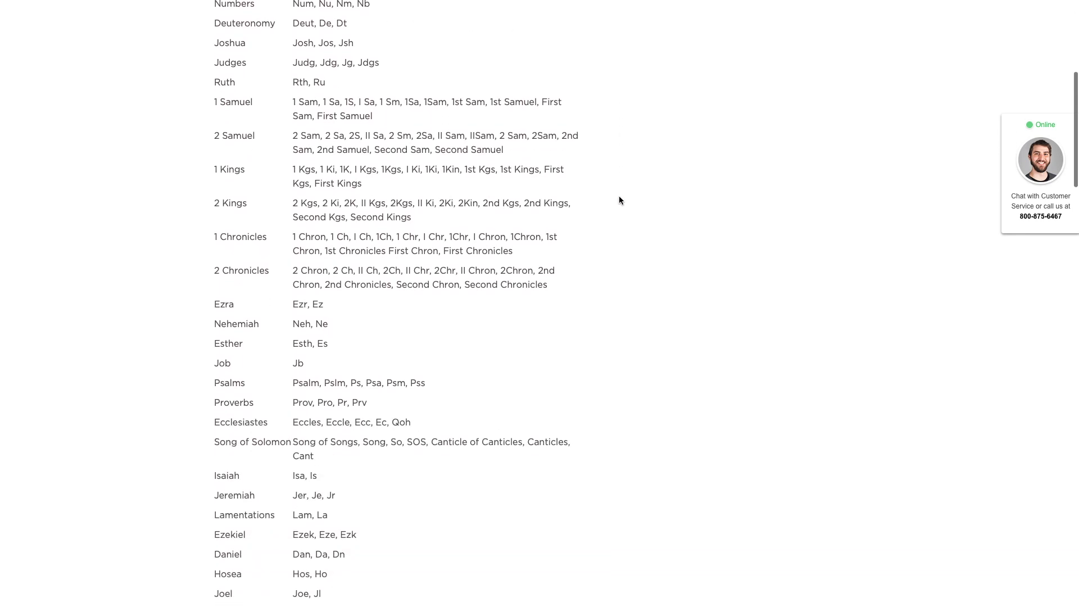
{"action": "scroll", "coordinate": [619, 196], "scroll_direction": "down", "scroll_amount": 2}
{"action": "scroll", "coordinate": [619, 196], "scroll_direction": "down", "scroll_amount": 2}
{"action": "scroll", "coordinate": [618, 195], "scroll_direction": "down", "scroll_amount": 2}
{"action": "scroll", "coordinate": [618, 196], "scroll_direction": "down", "scroll_amount": 2}
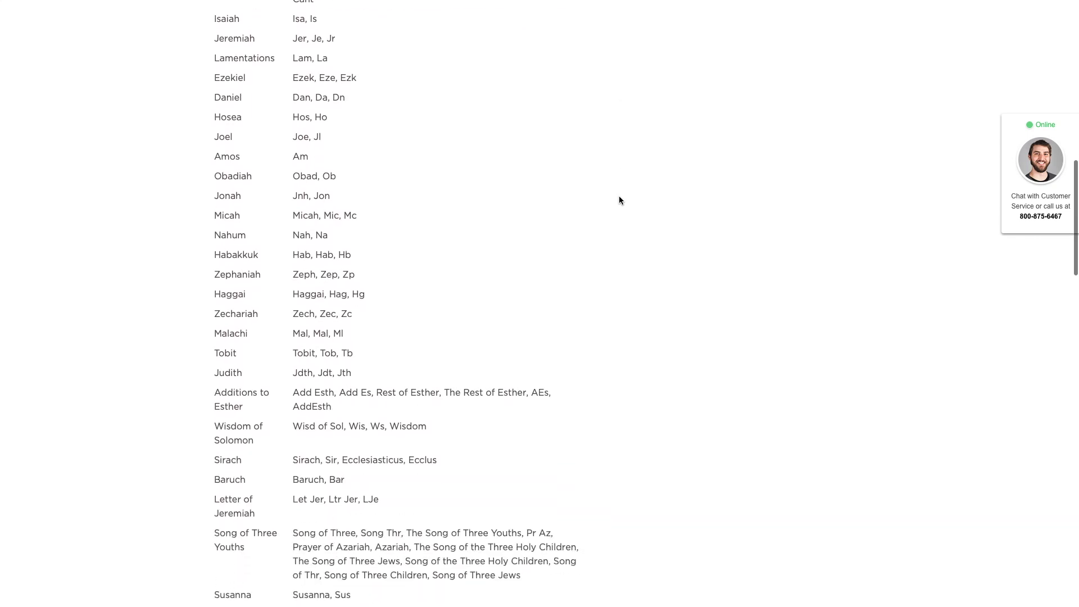
{"action": "scroll", "coordinate": [618, 196], "scroll_direction": "down", "scroll_amount": 2}
{"action": "scroll", "coordinate": [619, 196], "scroll_direction": "down", "scroll_amount": 2}
{"action": "scroll", "coordinate": [618, 195], "scroll_direction": "down", "scroll_amount": 2}
{"action": "scroll", "coordinate": [619, 195], "scroll_direction": "down", "scroll_amount": 1}
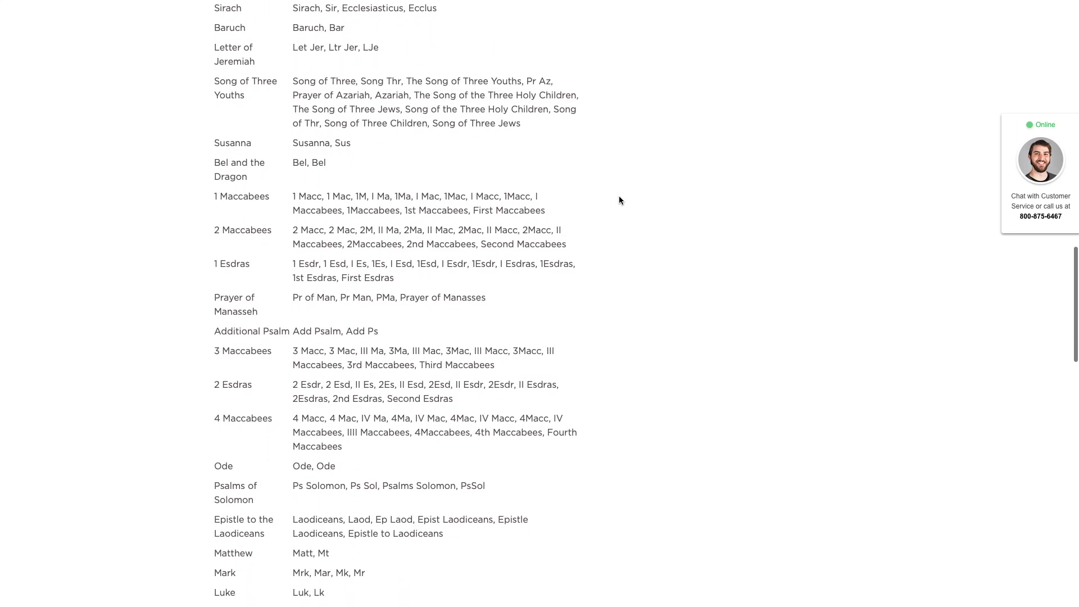
{"action": "scroll", "coordinate": [619, 196], "scroll_direction": "down", "scroll_amount": 1}
{"action": "scroll", "coordinate": [619, 196], "scroll_direction": "down", "scroll_amount": 1}
{"action": "scroll", "coordinate": [619, 195], "scroll_direction": "down", "scroll_amount": 3}
{"action": "scroll", "coordinate": [618, 196], "scroll_direction": "down", "scroll_amount": 2}
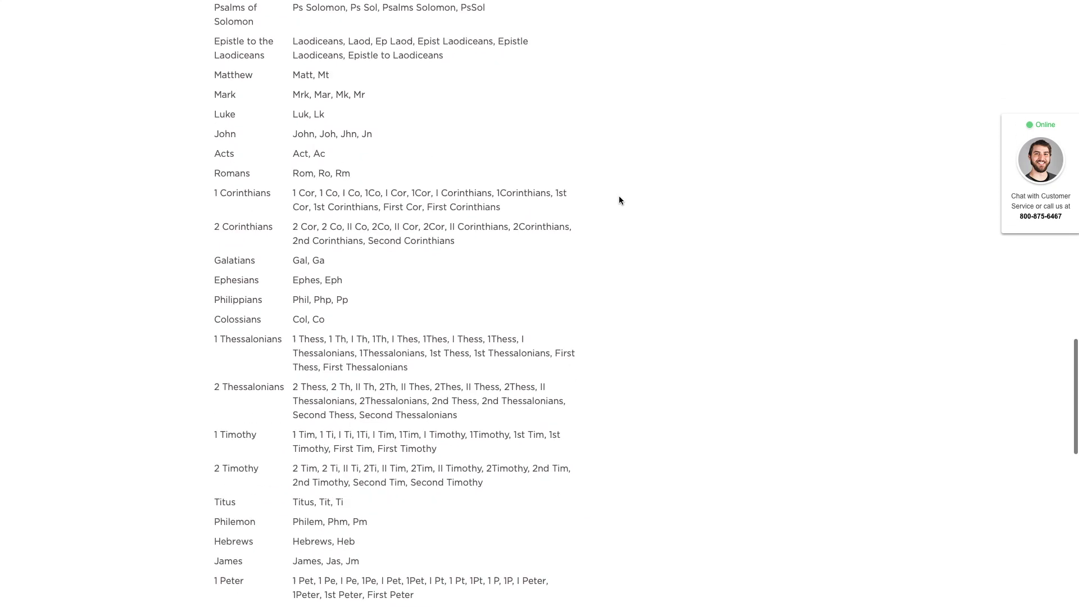
{"action": "scroll", "coordinate": [619, 195], "scroll_direction": "down", "scroll_amount": 1}
{"action": "scroll", "coordinate": [619, 195], "scroll_direction": "down", "scroll_amount": 2}
{"action": "scroll", "coordinate": [619, 196], "scroll_direction": "down", "scroll_amount": 1}
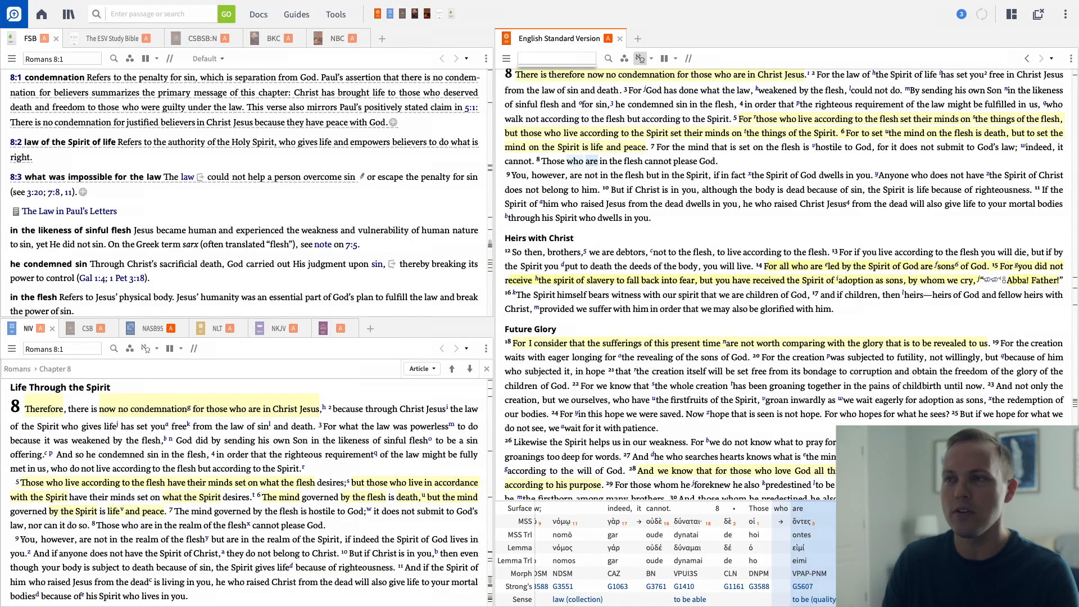
{"action": "type", "text": "tth"}
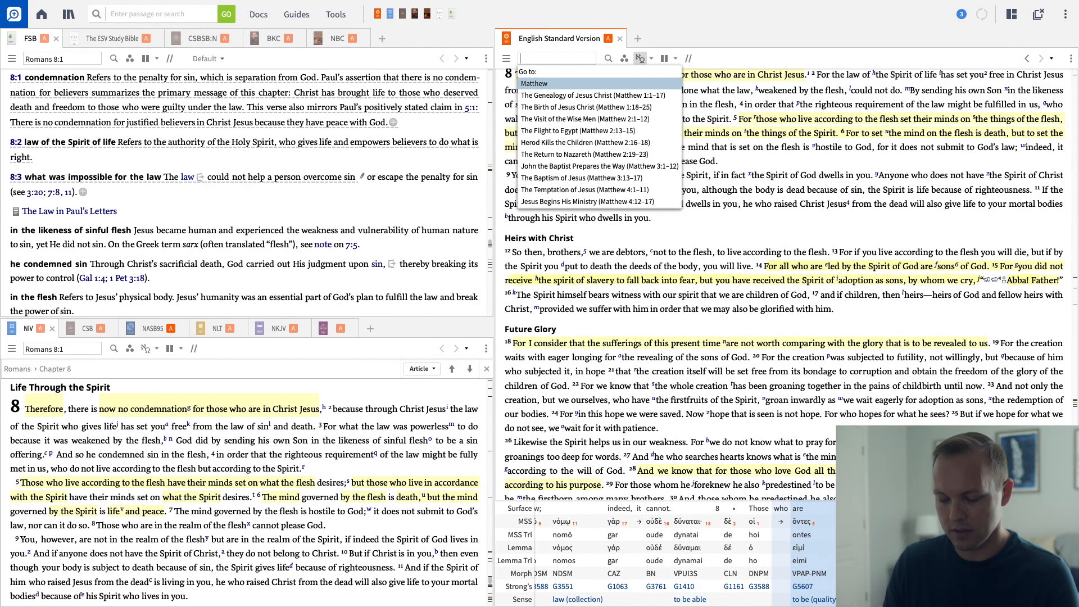
- Using abbreviations mt, Luke, John and E, move the linked panes through Matthew, Luke, John to Ecclesiastes
{"action": "key", "text": "BackSpace"}
{"action": "key", "text": "BackSpace"}
{"action": "key", "text": "BackSpace"}
{"action": "type", "text": "mt"}
{"action": "key", "text": "Return"}
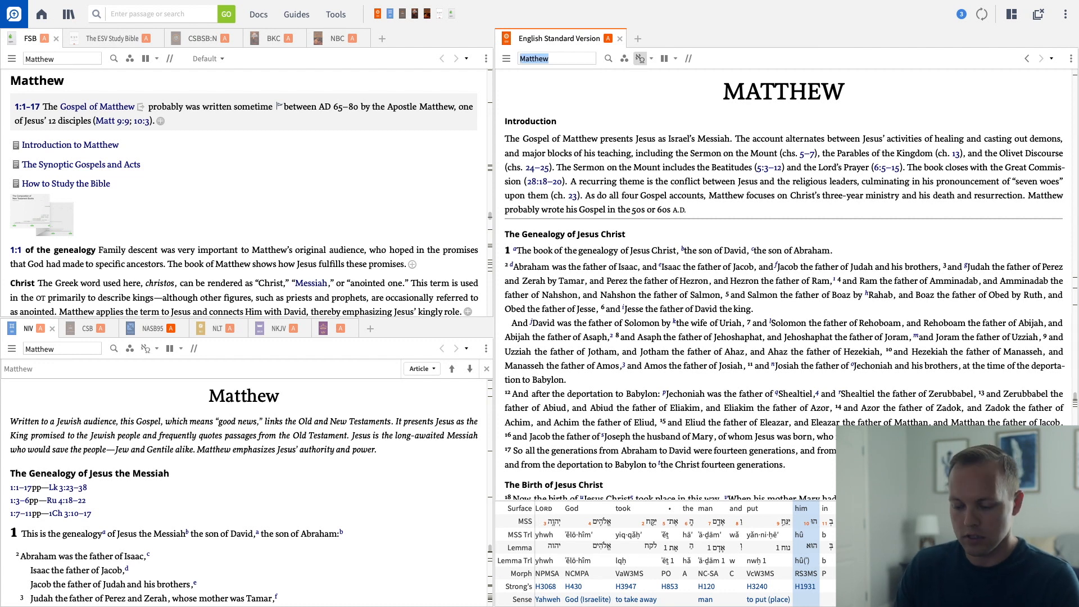
{"action": "type", "text": "Luke"}
{"action": "key", "text": "Return"}
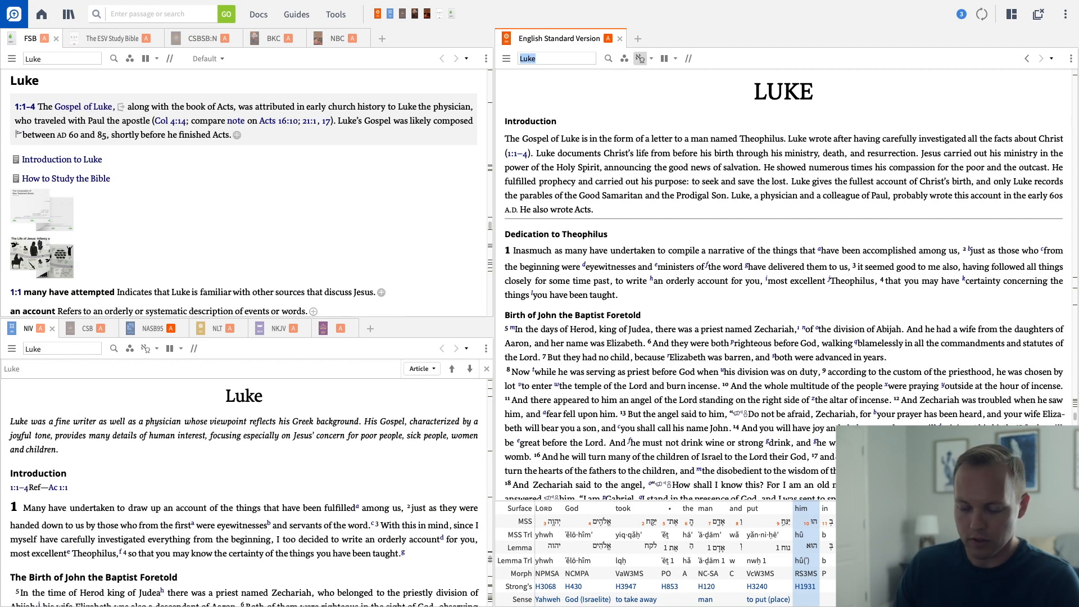
{"action": "type", "text": "John"}
{"action": "key", "text": "Return"}
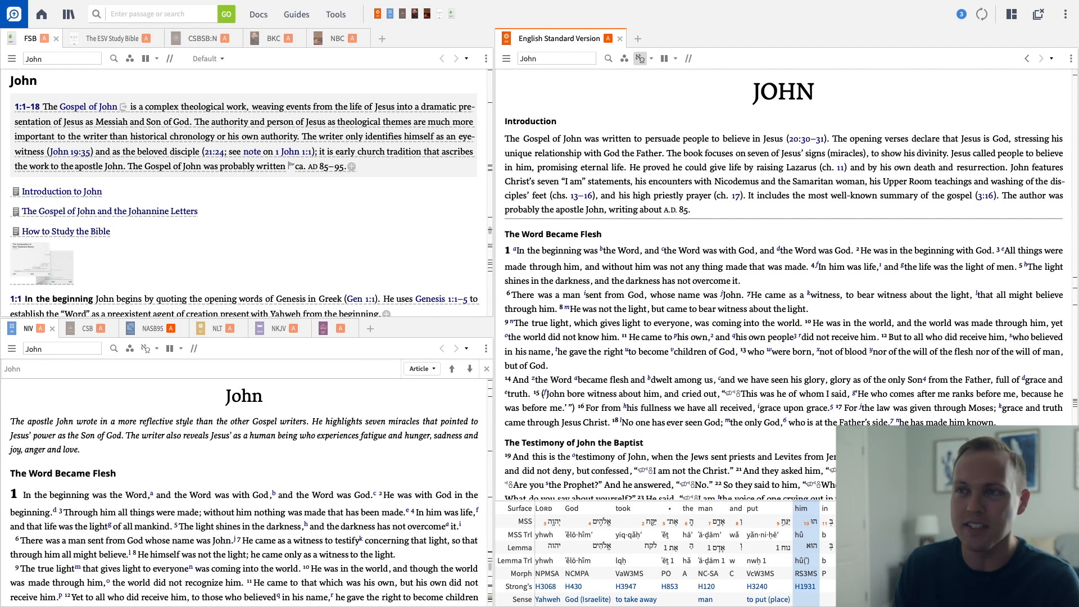
{"action": "key", "text": "ctrl+g"}
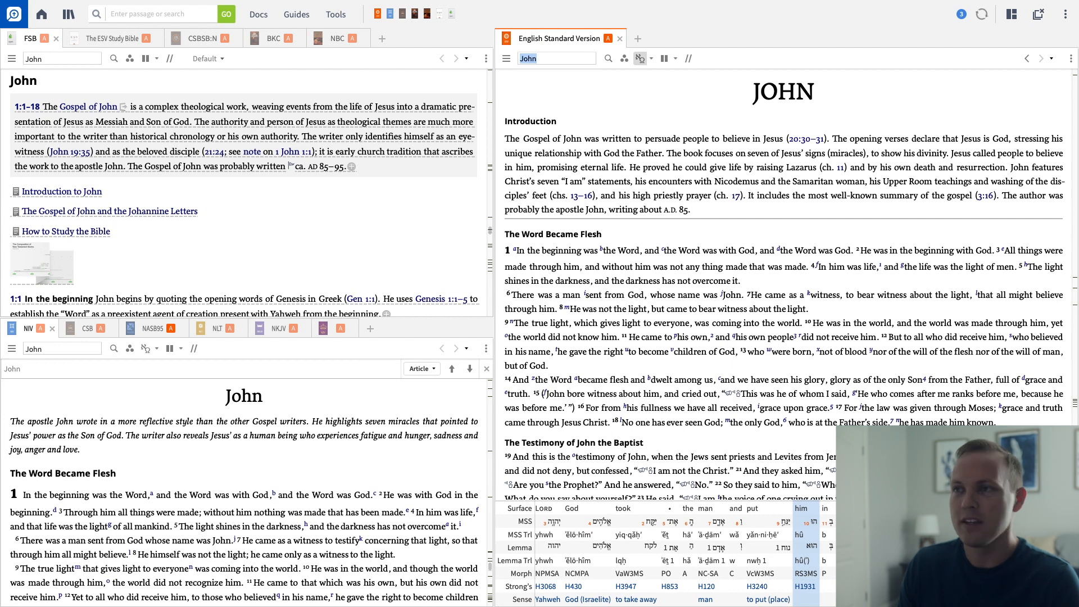
{"action": "type", "text": "E"}
{"action": "key", "text": "Return"}
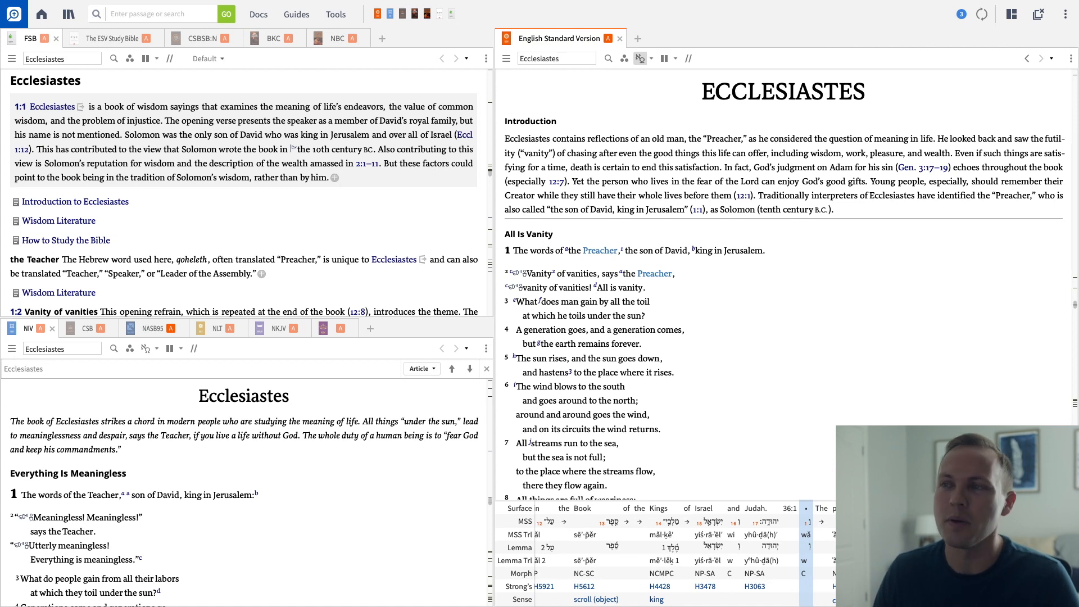
- Navigate the linked panes to John 3:16 via john3:16 and jn3.16, then to Hebrews 12:2 via heb12.2
{"action": "key", "text": "ctrl+a"}
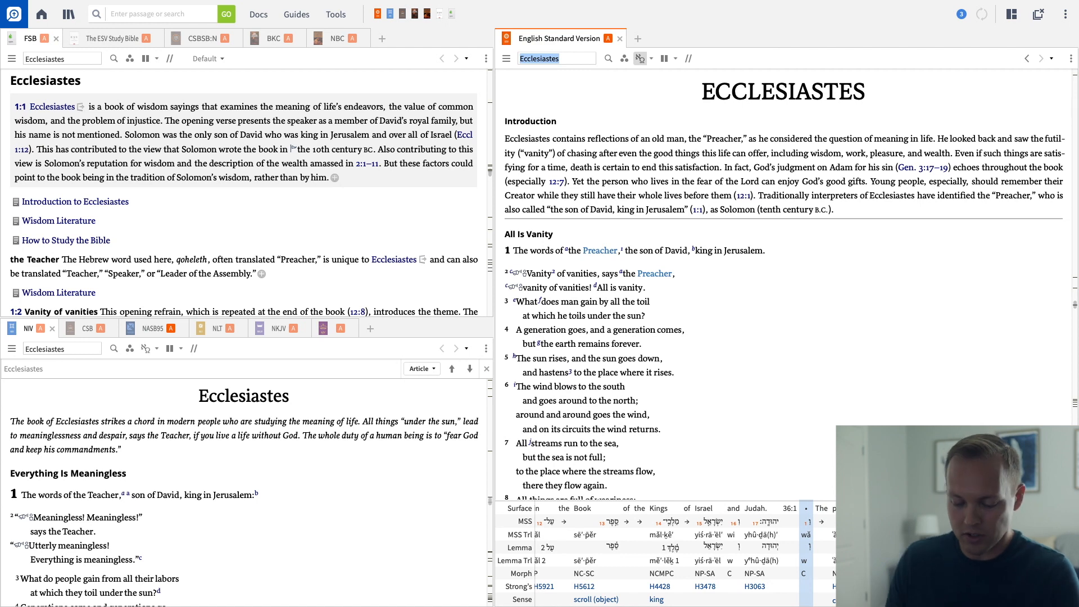
{"action": "type", "text": "john"}
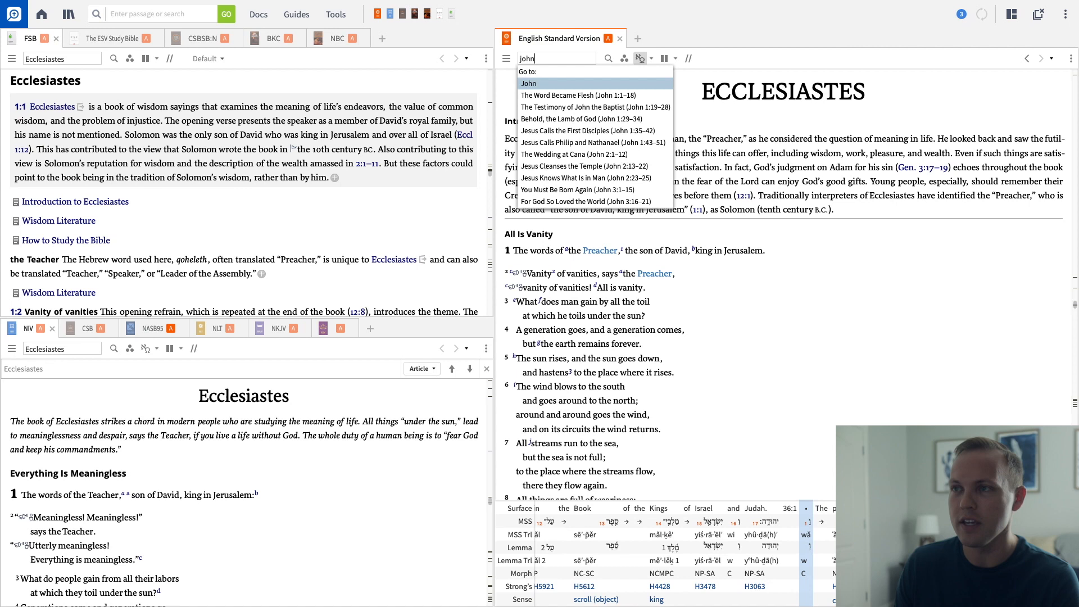
{"action": "type", "text": "3:16"}
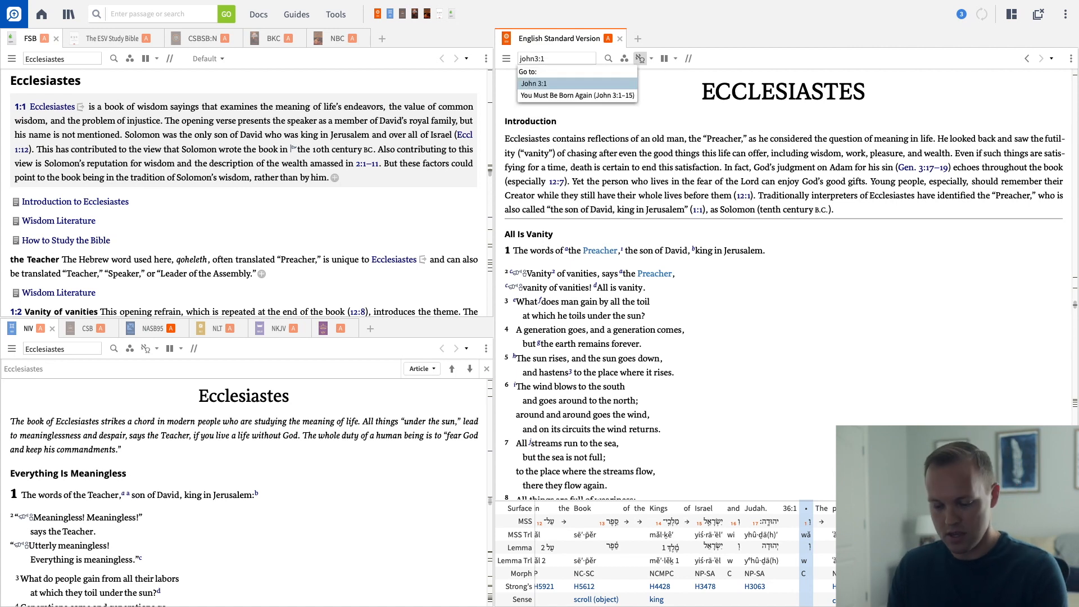
{"action": "key", "text": "Return"}
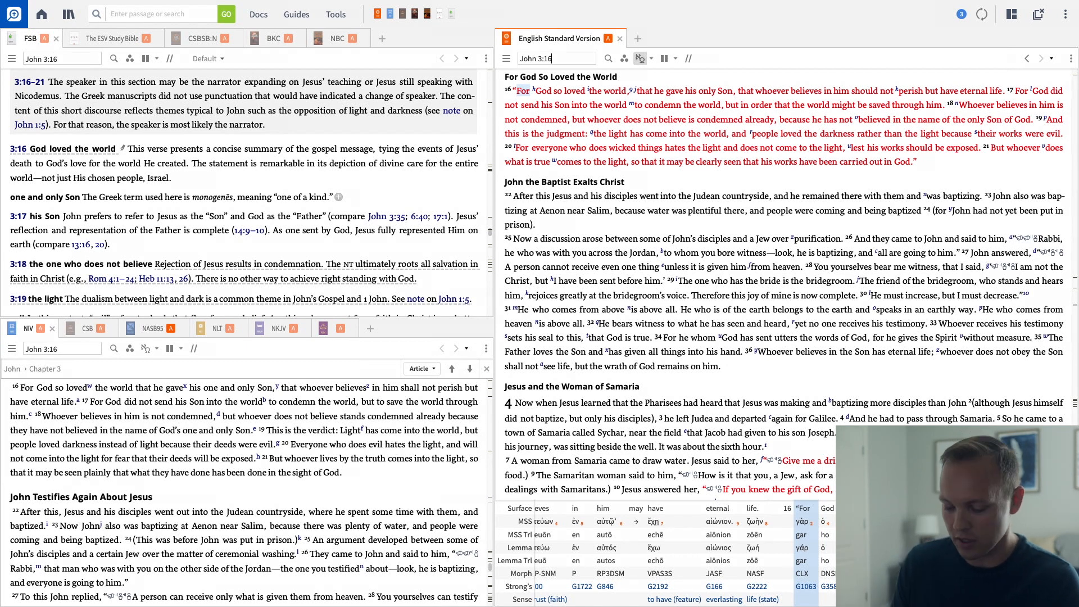
{"action": "key", "text": "ctrl+a"}
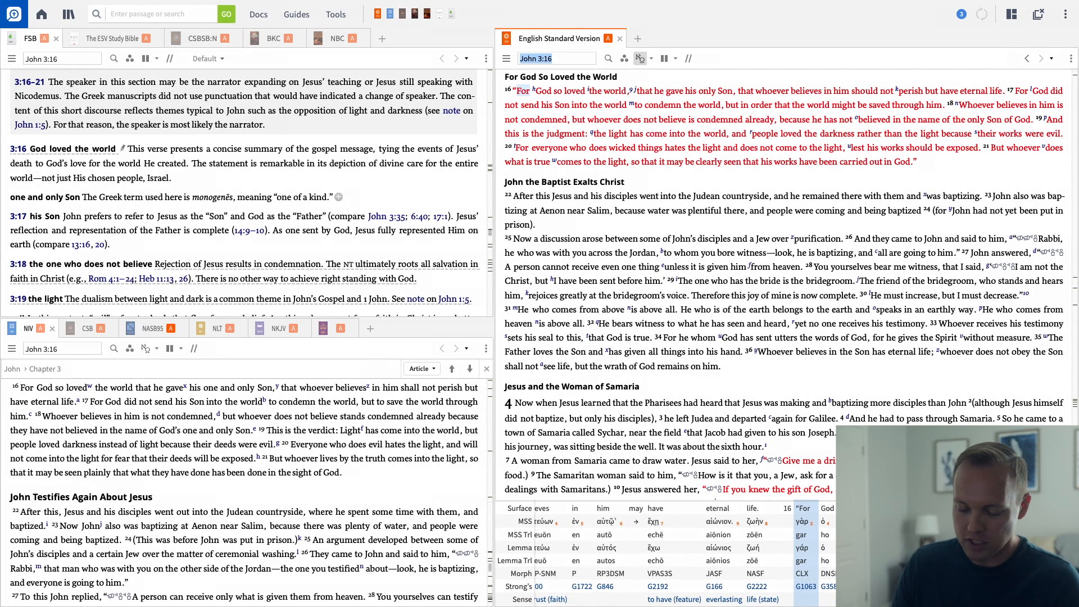
{"action": "type", "text": "jn3"}
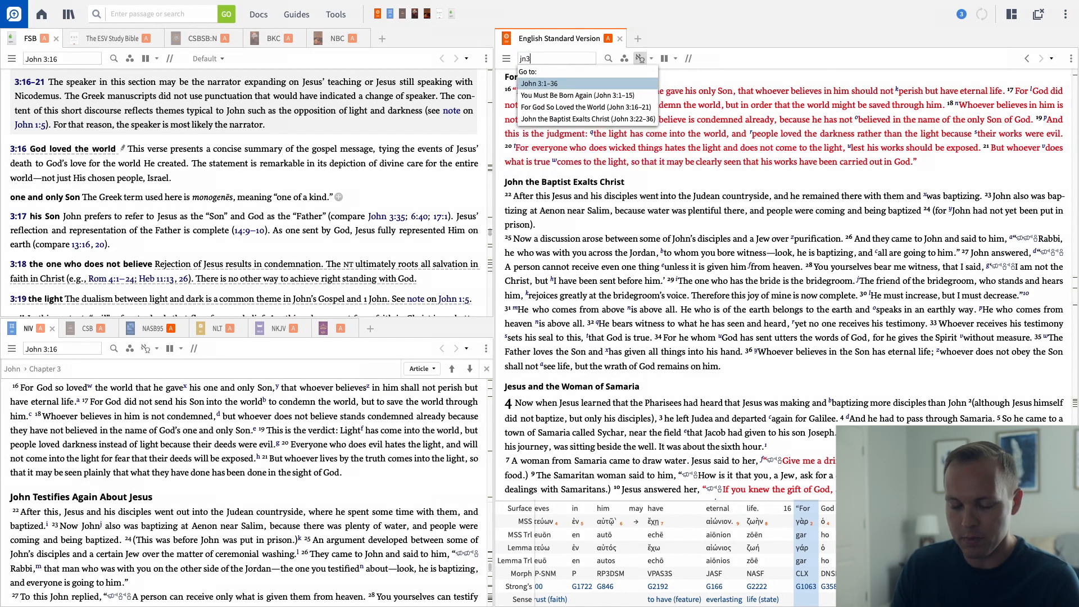
{"action": "type", "text": ".16"}
{"action": "key", "text": "Return"}
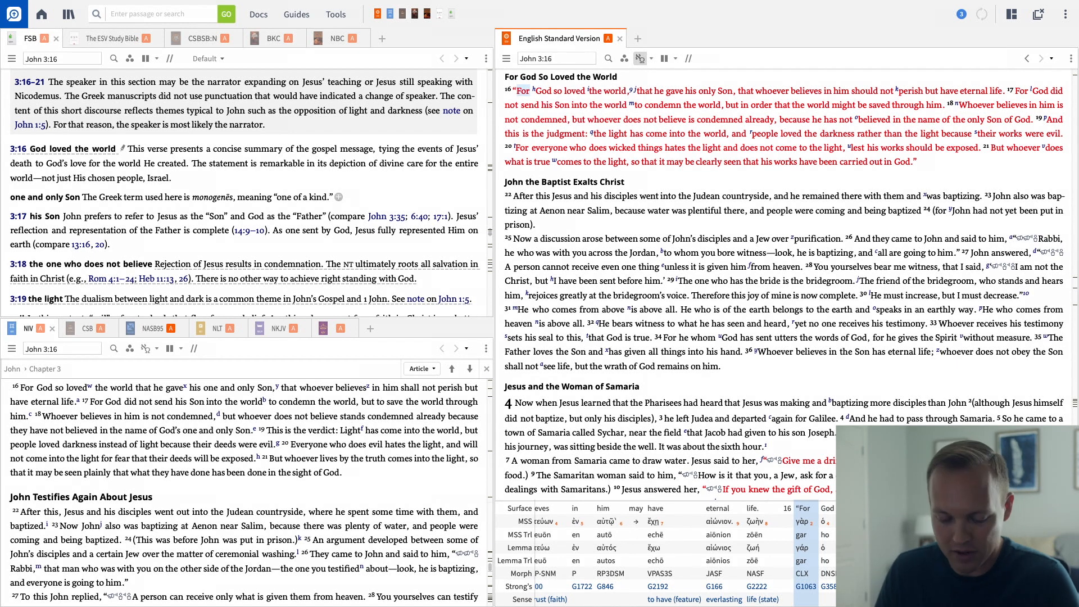
{"action": "key", "text": "ctrl+g"}
{"action": "type", "text": "heb"}
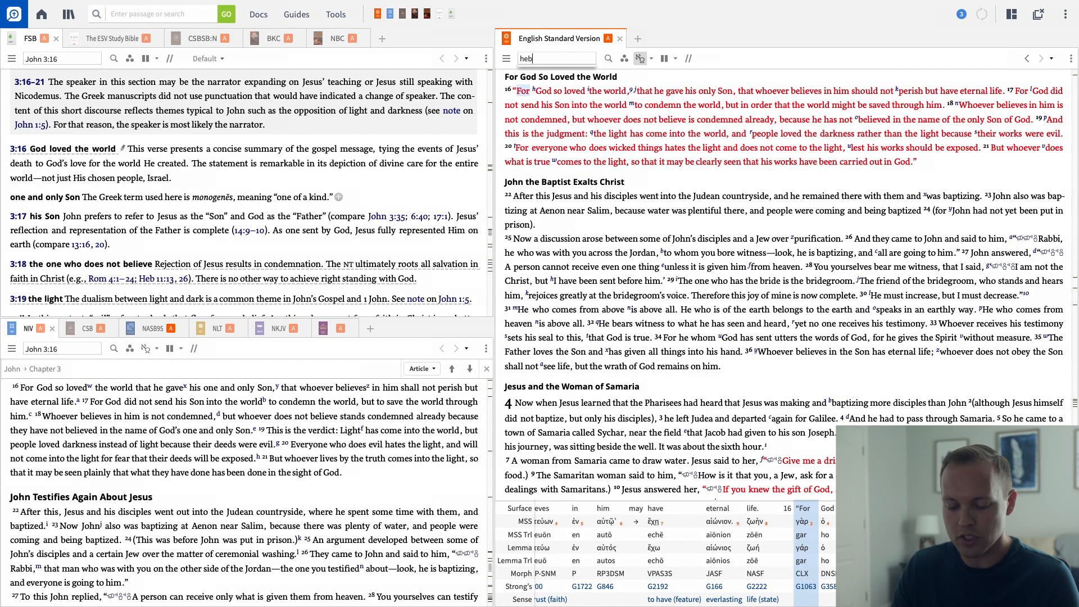
{"action": "type", "text": "12.2"}
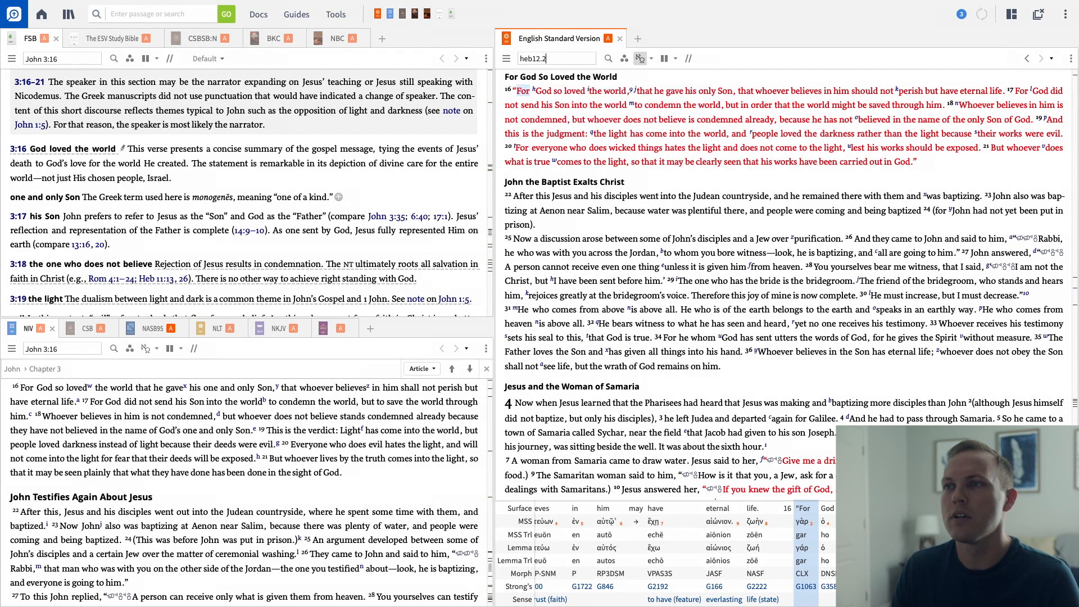
{"action": "key", "text": "Return"}
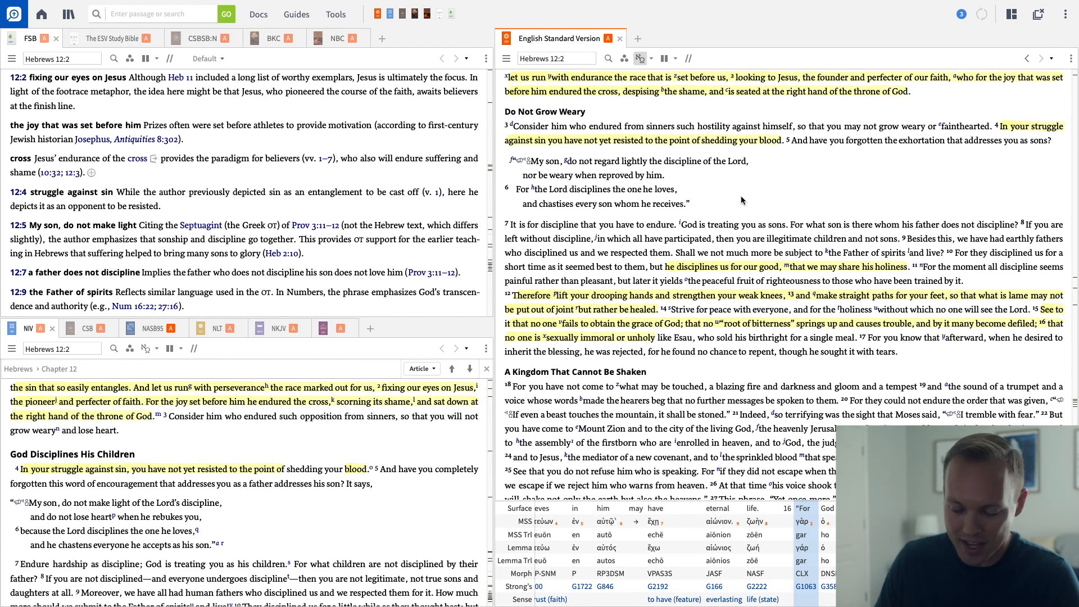
{"action": "type", "text": "Romans"}
- Move the linked panes to Romans, then Romans 1:18, then jump to verse 30 by typing just the number
{"action": "key", "text": "Return"}
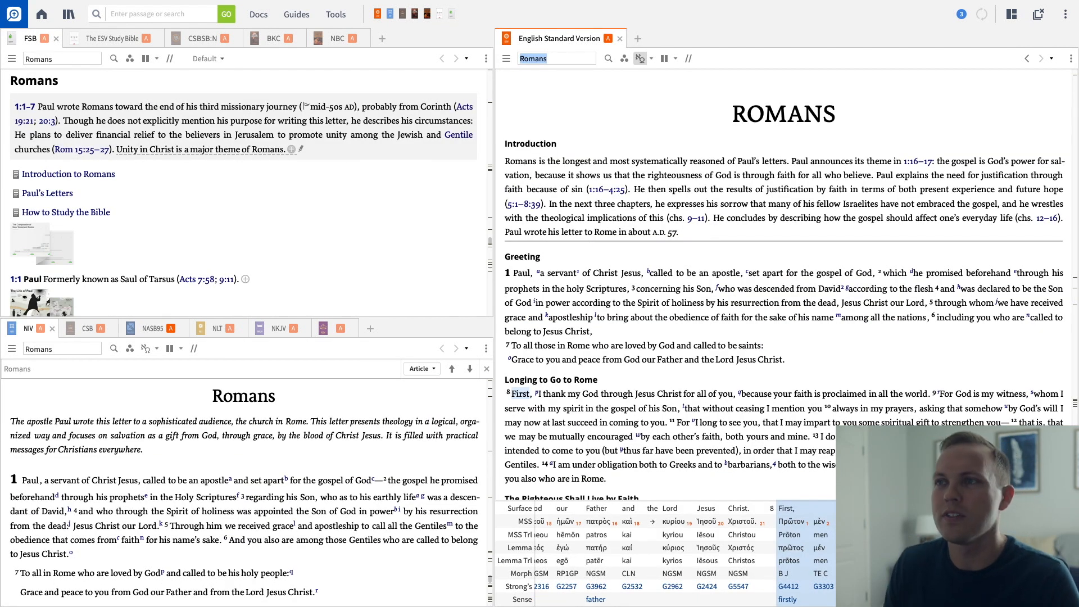
{"action": "scroll", "coordinate": [608, 335], "scroll_direction": "down", "scroll_amount": 2}
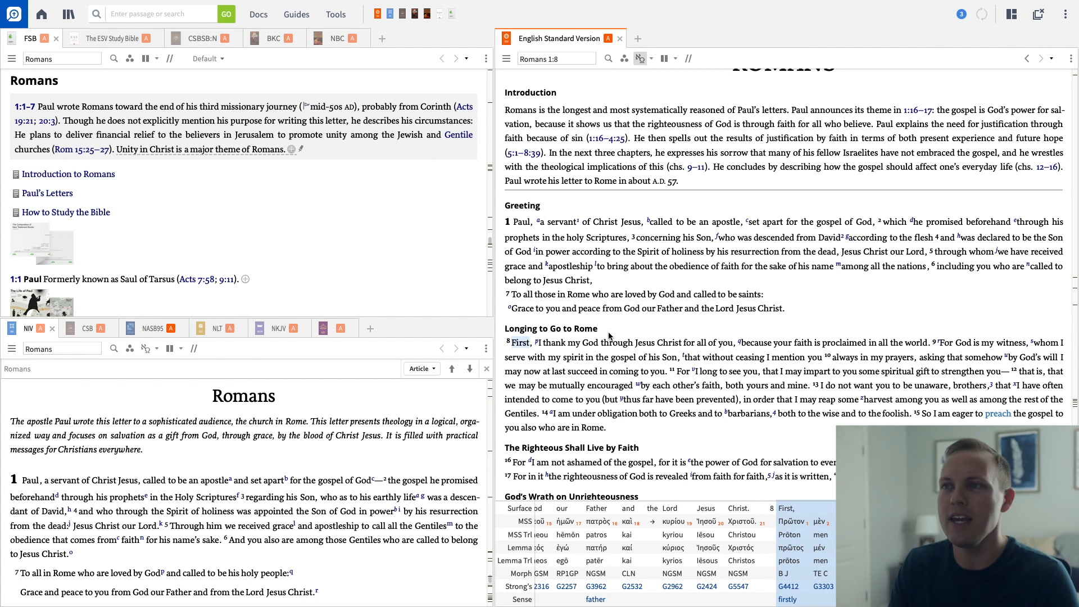
{"action": "left_click", "coordinate": [540, 58]}
{"action": "type", "text": "Romans 1:18"}
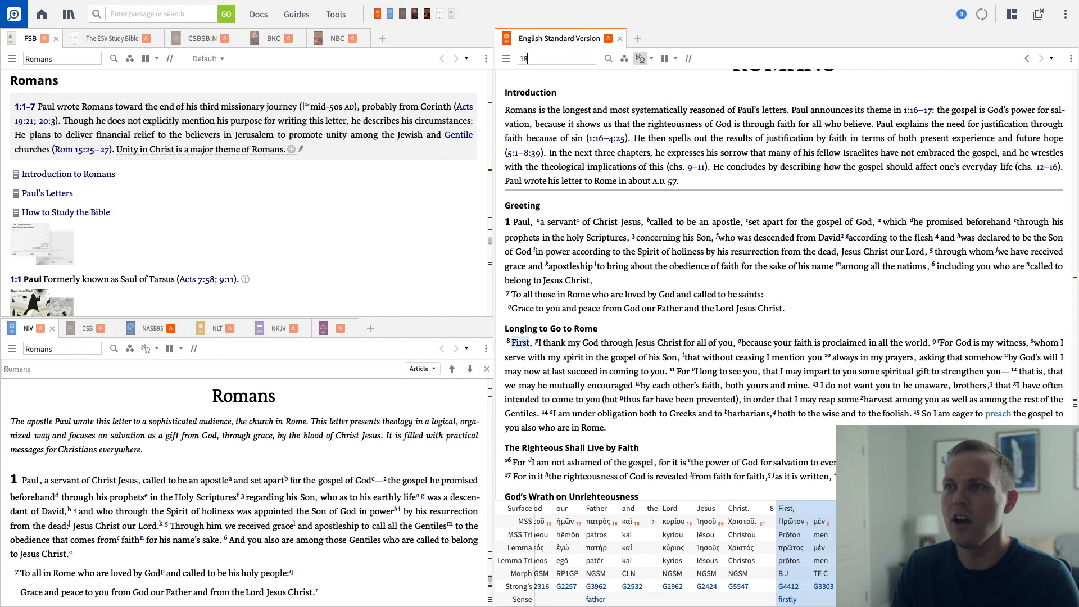
{"action": "key", "text": "Return"}
{"action": "left_click", "coordinate": [515, 90]}
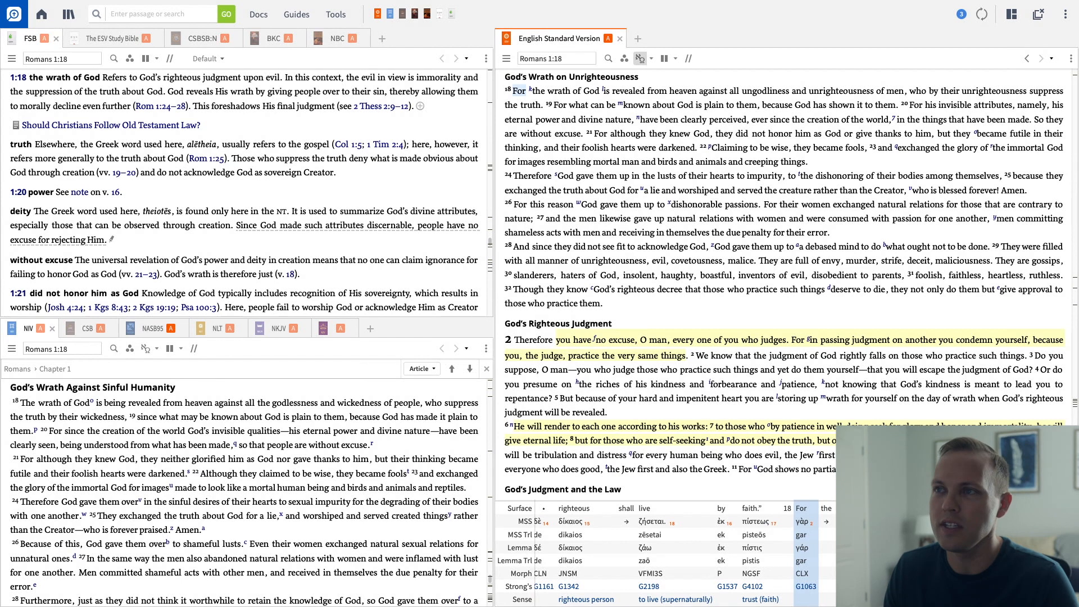
{"action": "key", "text": "ctrl+g"}
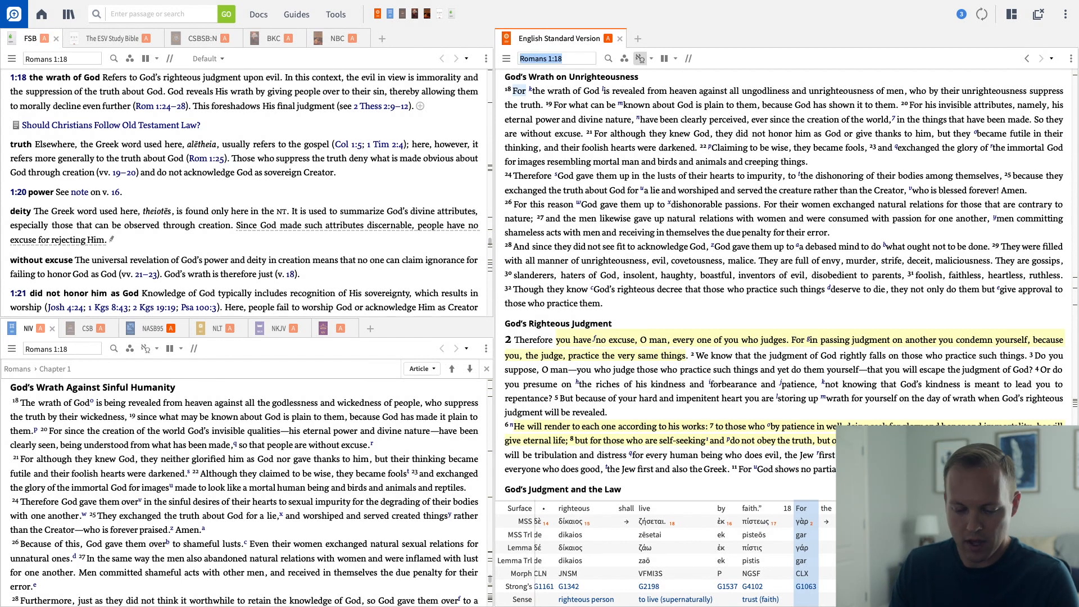
{"action": "type", "text": "3"}
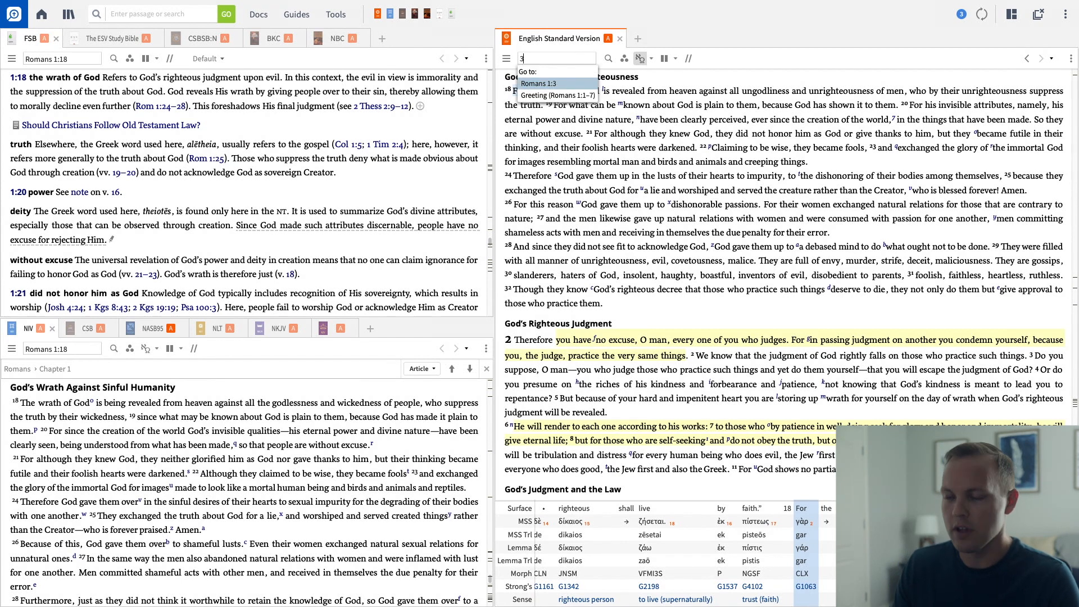
{"action": "type", "text": "0"}
{"action": "key", "text": "Return"}
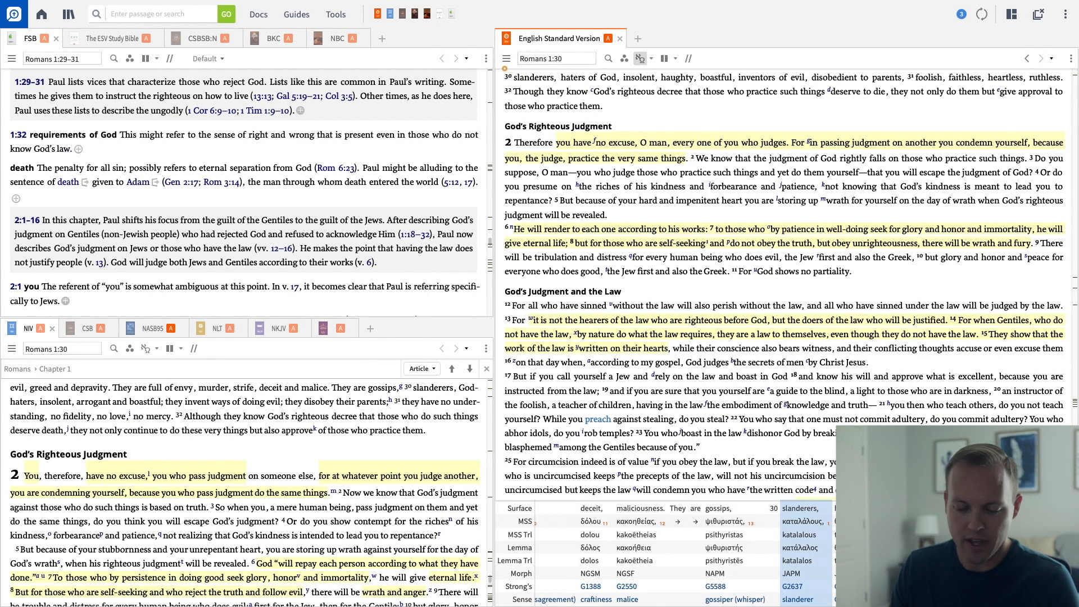
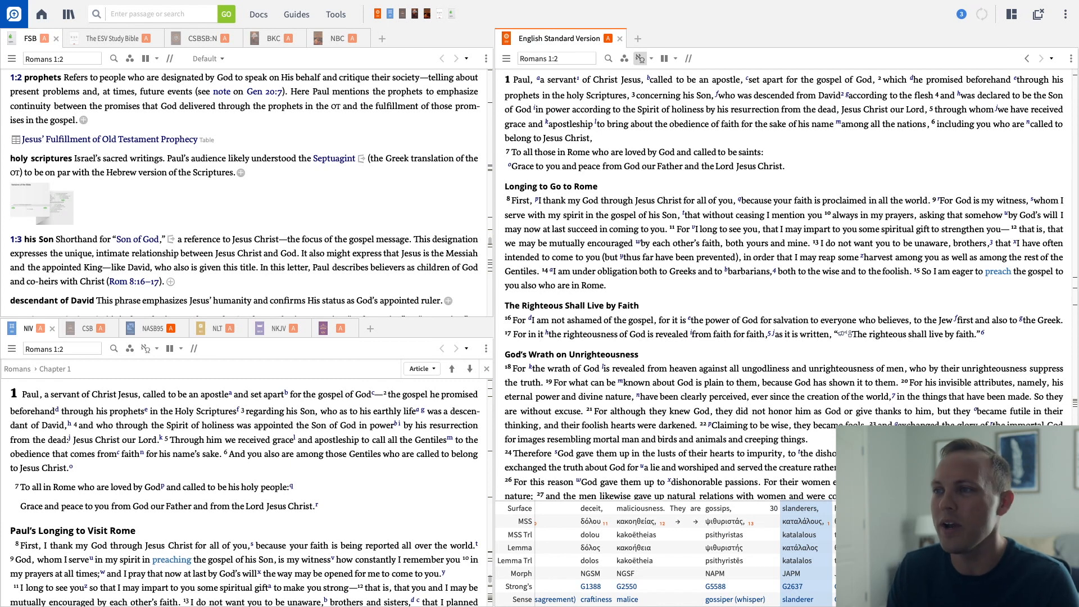
{"action": "type", "text": "ps 119:158"}
- Jump the linked panels to Psalm 119:158, then 119:100, then 119:32 via the reference box
{"action": "key", "text": "Return"}
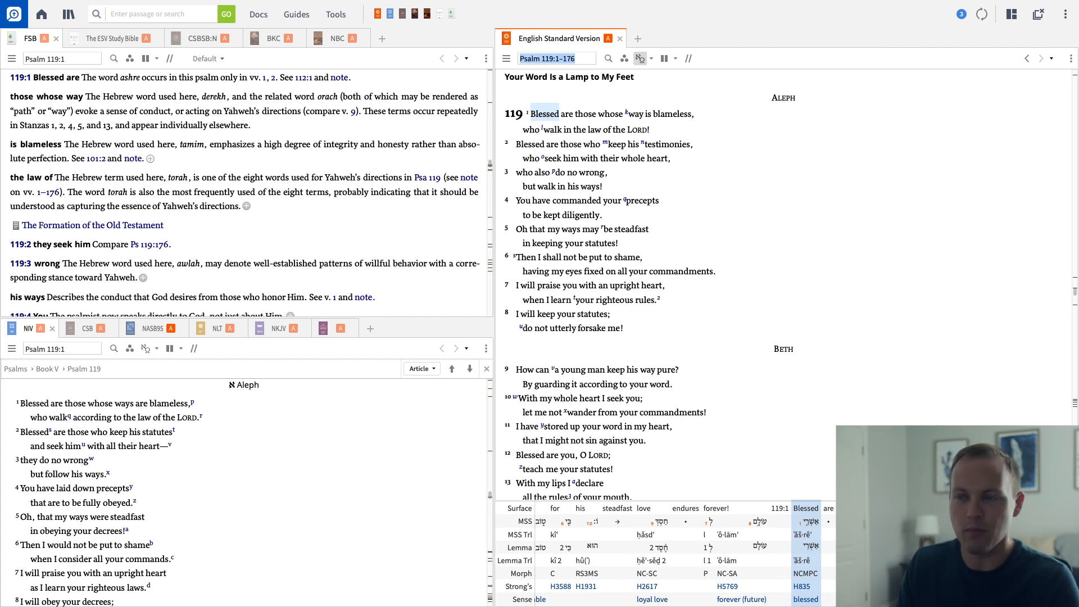
{"action": "type", "text": "ps 119:100"}
{"action": "key", "text": "Return"}
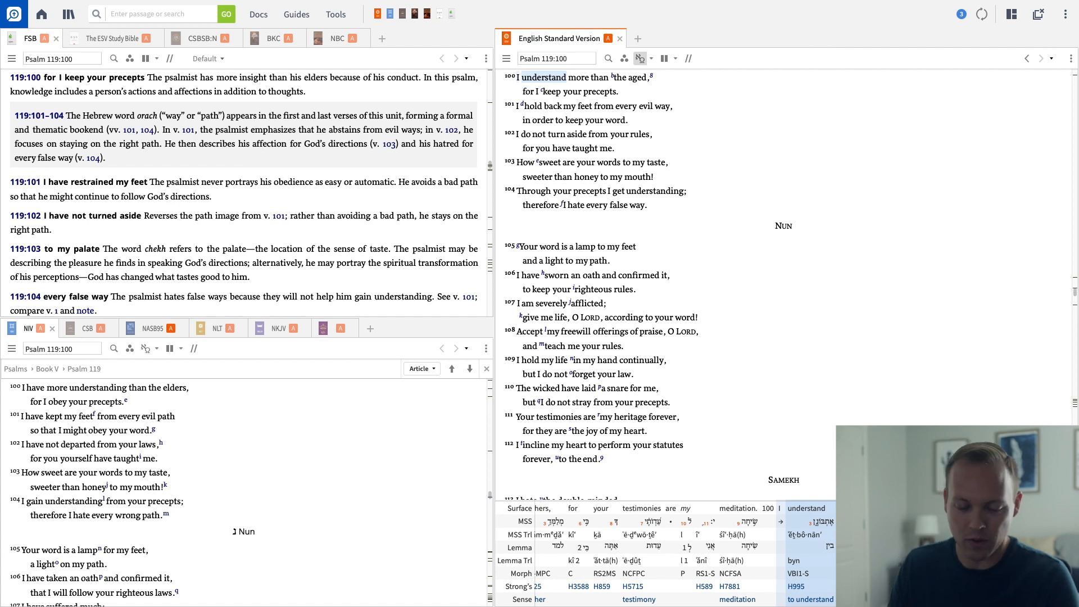
{"action": "key", "text": "ctrl+g"}
{"action": "type", "text": "ps 119:32"}
{"action": "key", "text": "Return"}
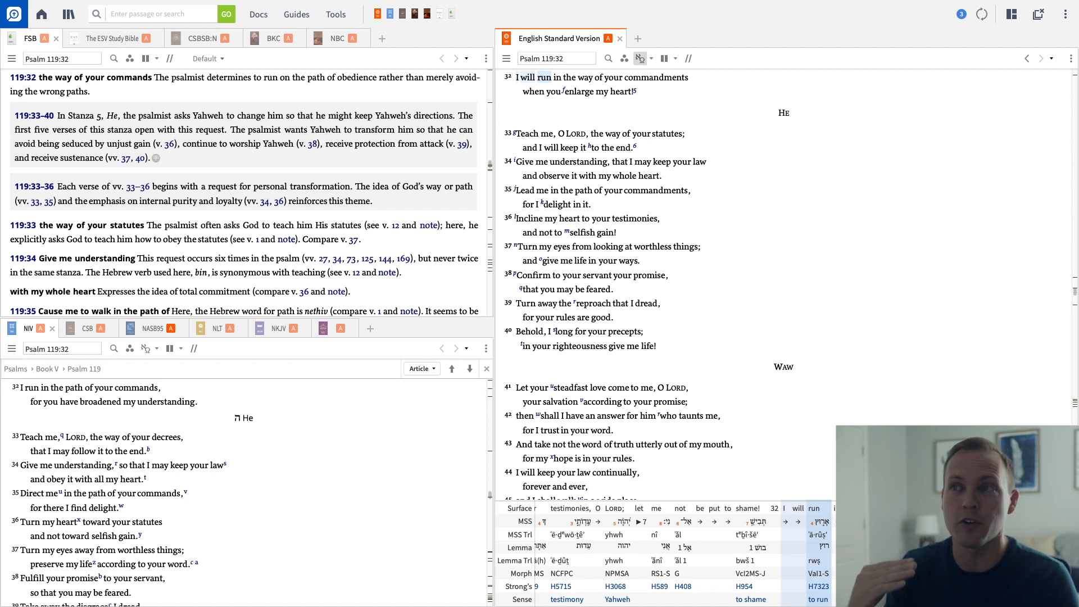
{"action": "key", "text": "ctrl+g"}
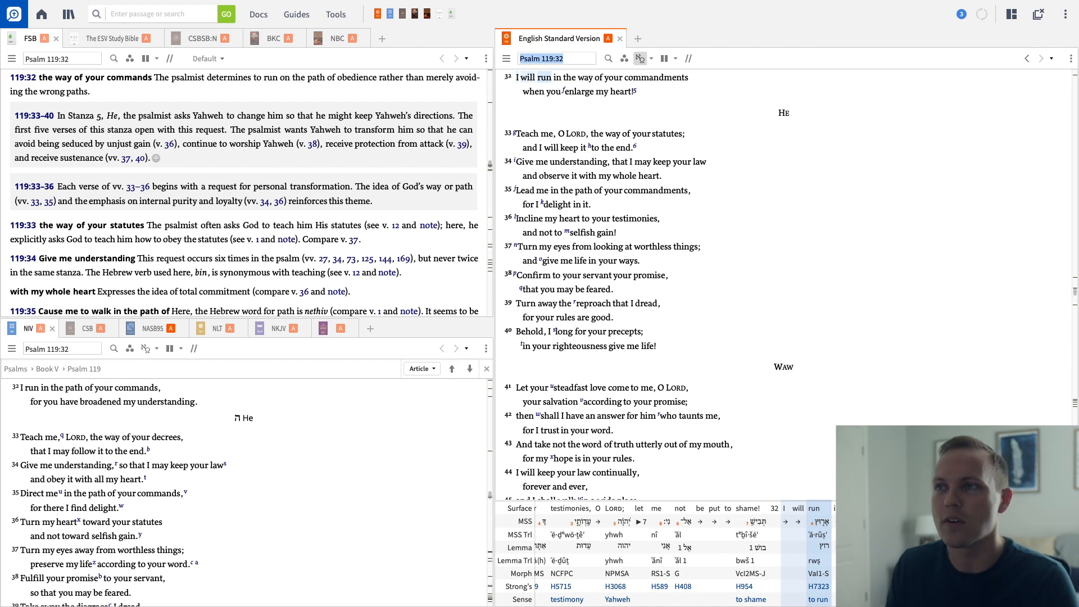
{"action": "type", "text": "23."}
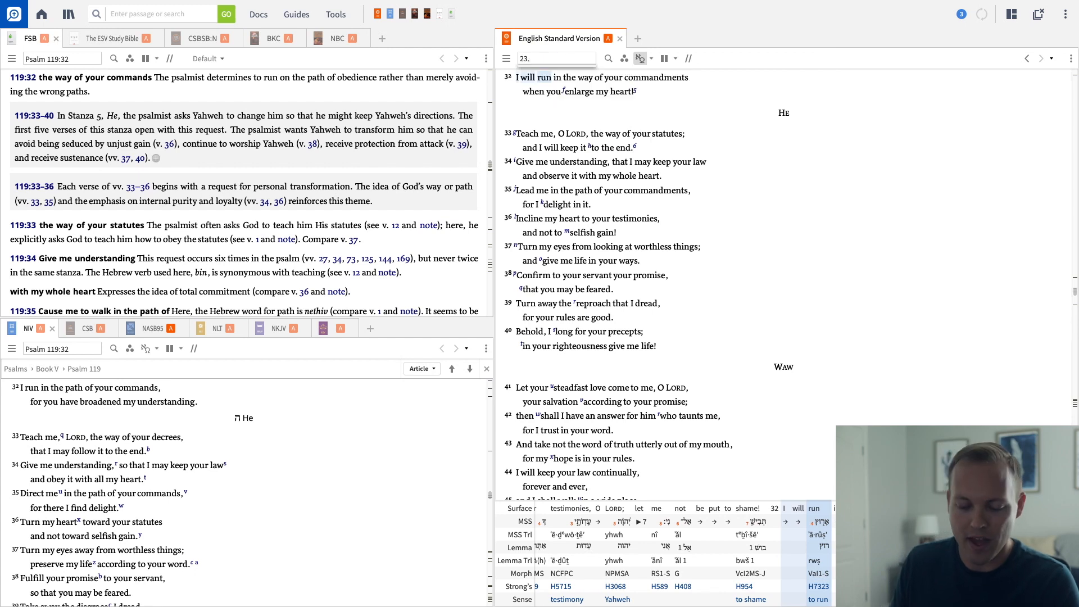
{"action": "type", "text": "1"}
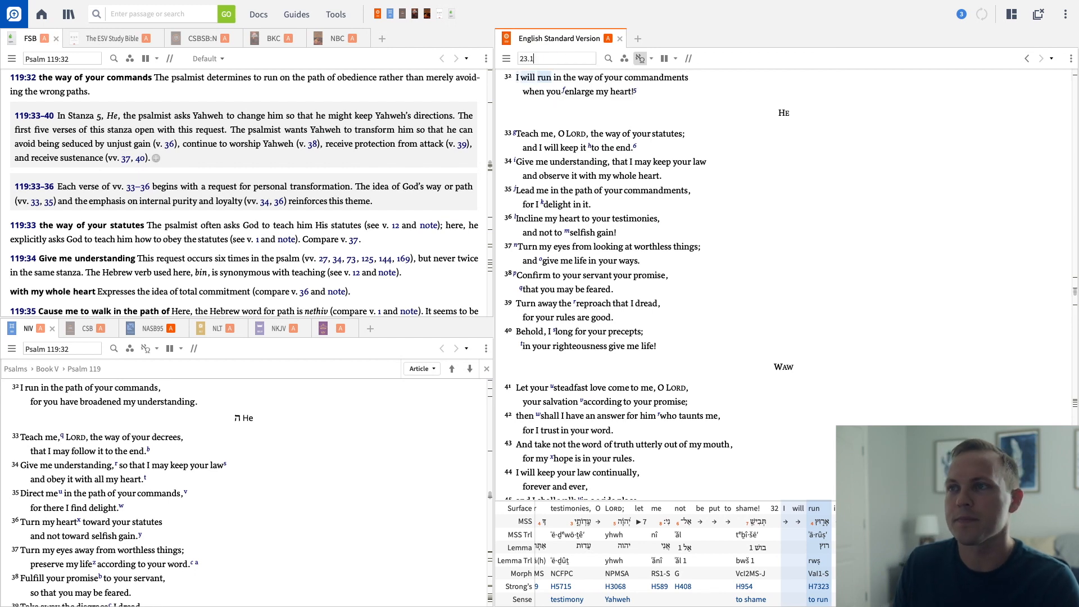
- Navigate the linked panels to Psalm 23:1, then Psalm 54:1, then Psalm 1:2
{"action": "key", "text": "Return"}
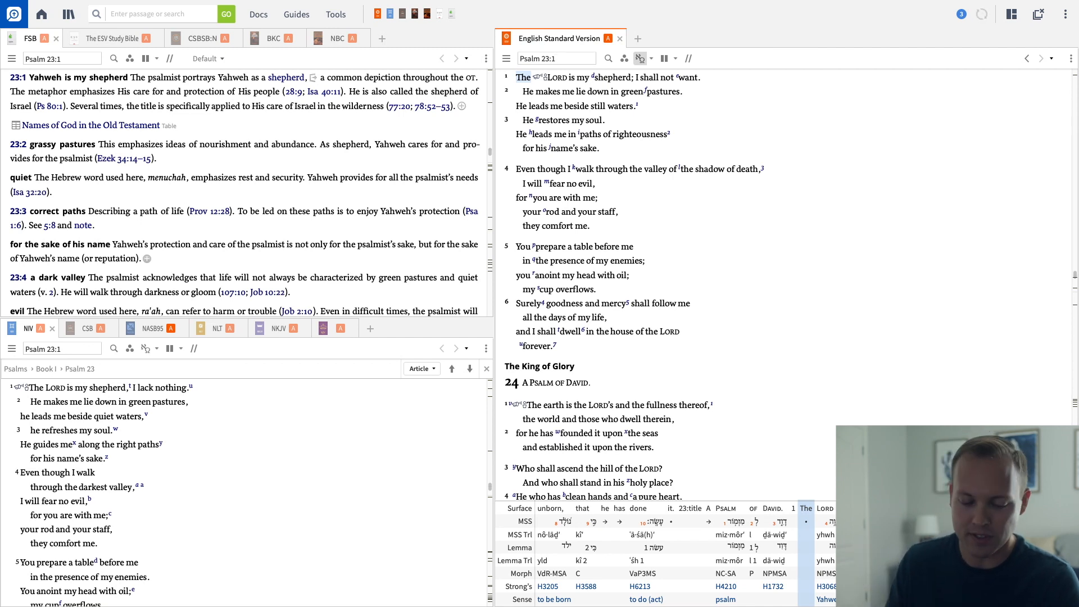
{"action": "key", "text": "ctrl+g"}
{"action": "type", "text": "Sa"}
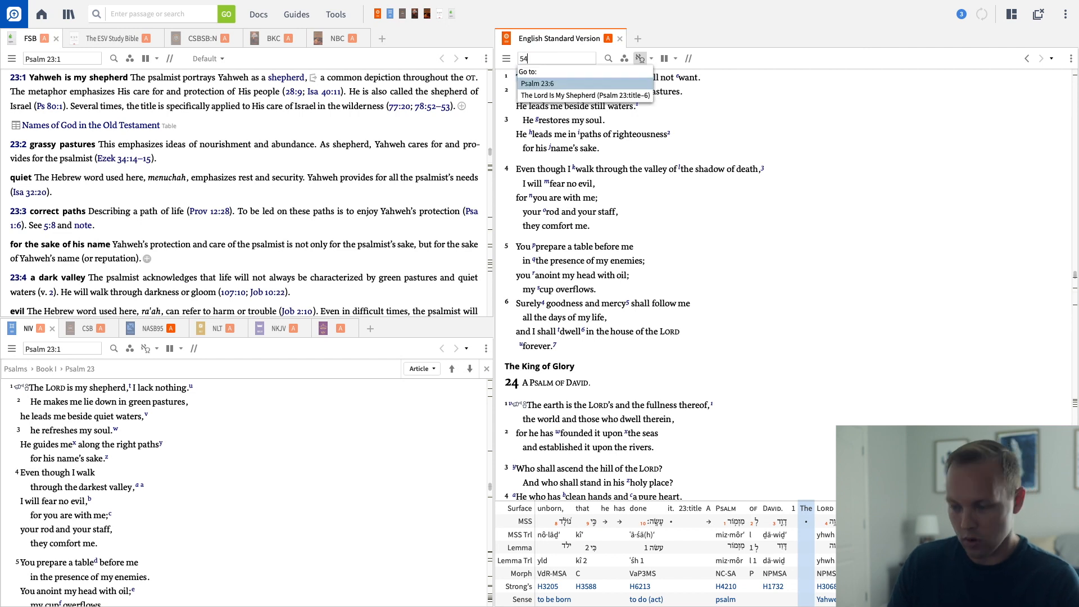
{"action": "key", "text": "Return"}
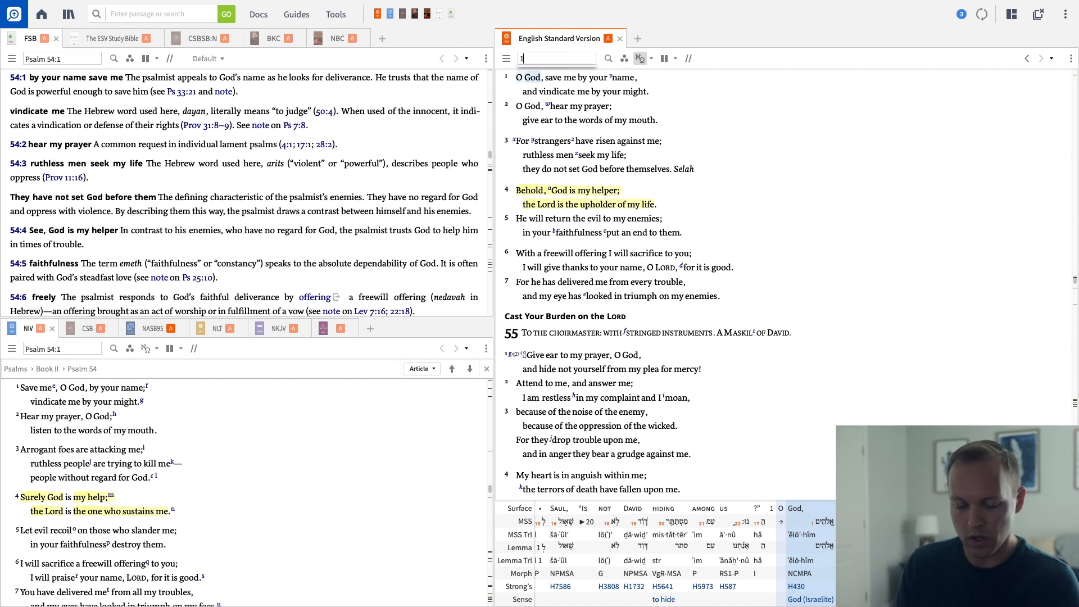
{"action": "type", "text": "1.2"}
{"action": "key", "text": "Return"}
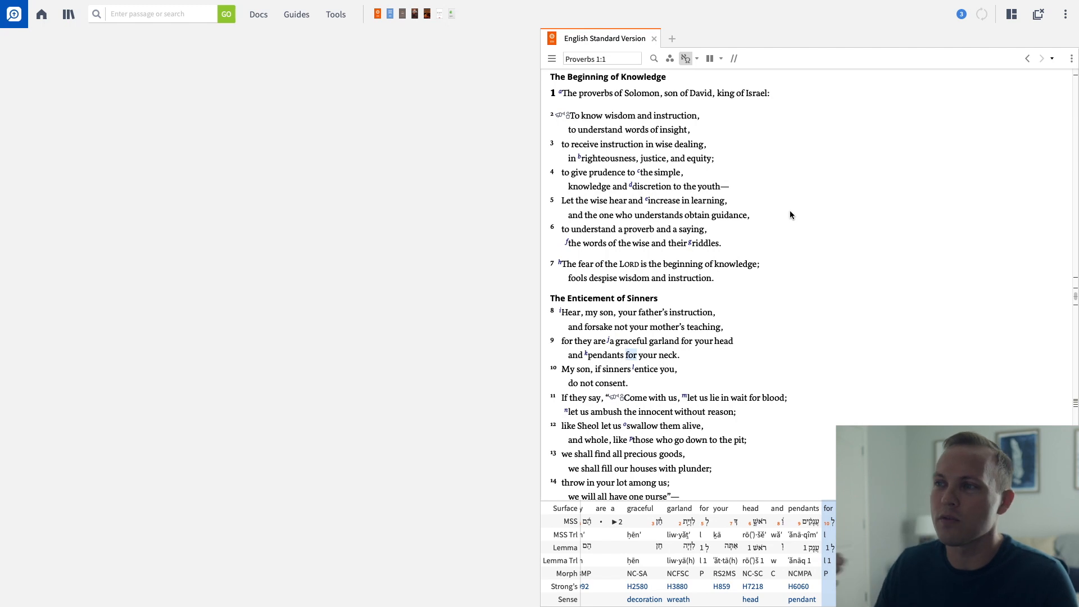
- Preview Proverbs 1:4's footnote c cross-references, showing Proverbs 14:18 and 8:5
{"action": "left_click", "coordinate": [638, 174]}
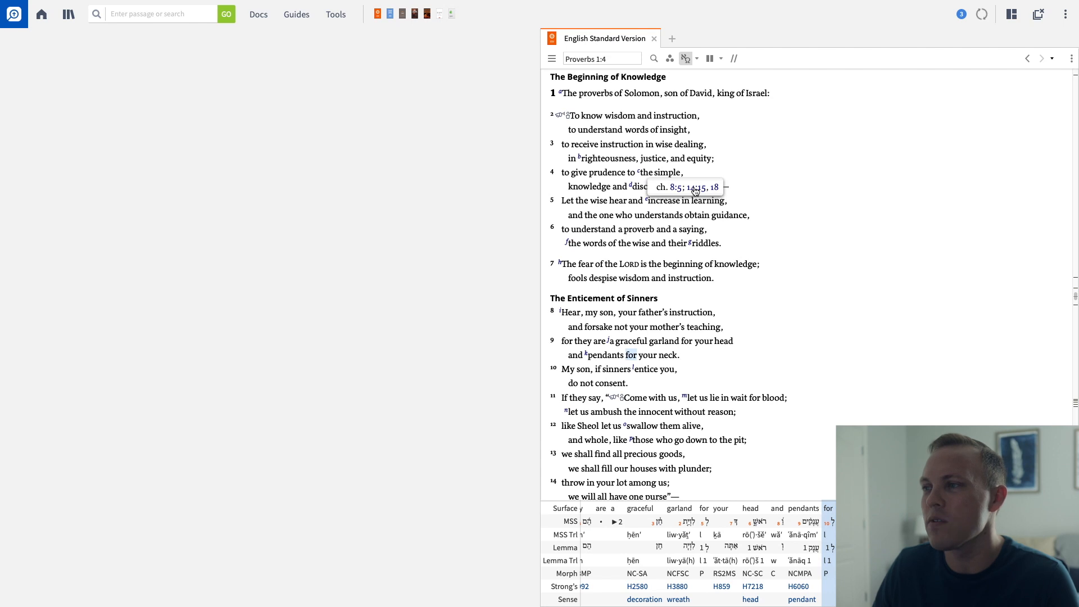
{"action": "mouse_move", "coordinate": [675, 187]}
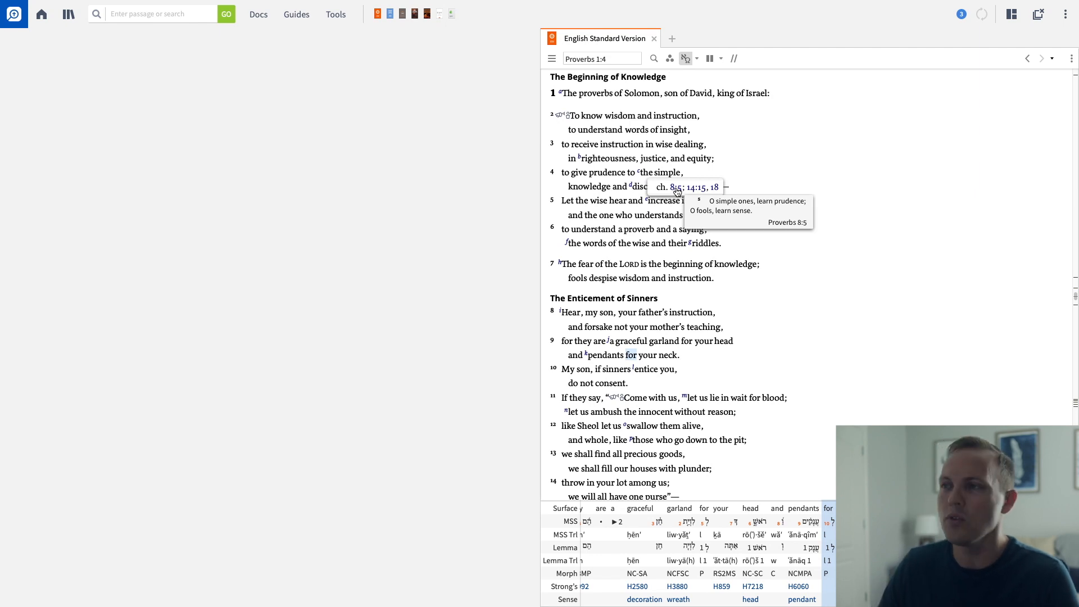
{"action": "left_click_drag", "start_coordinate": [677, 188], "coordinate": [511, 191]}
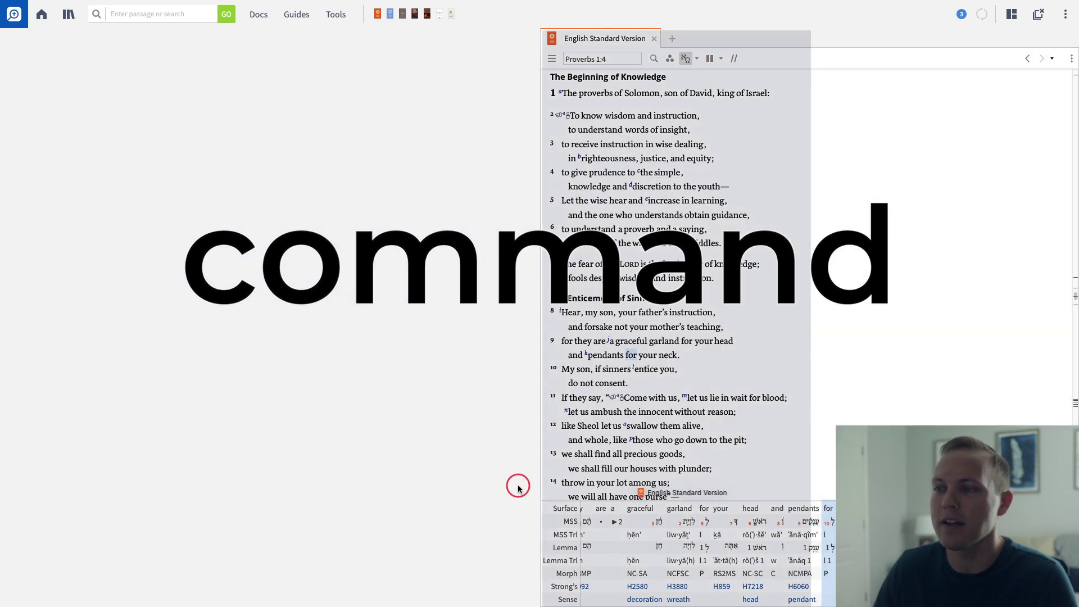
{"action": "left_click_drag", "start_coordinate": [512, 191], "coordinate": [302, 381]}
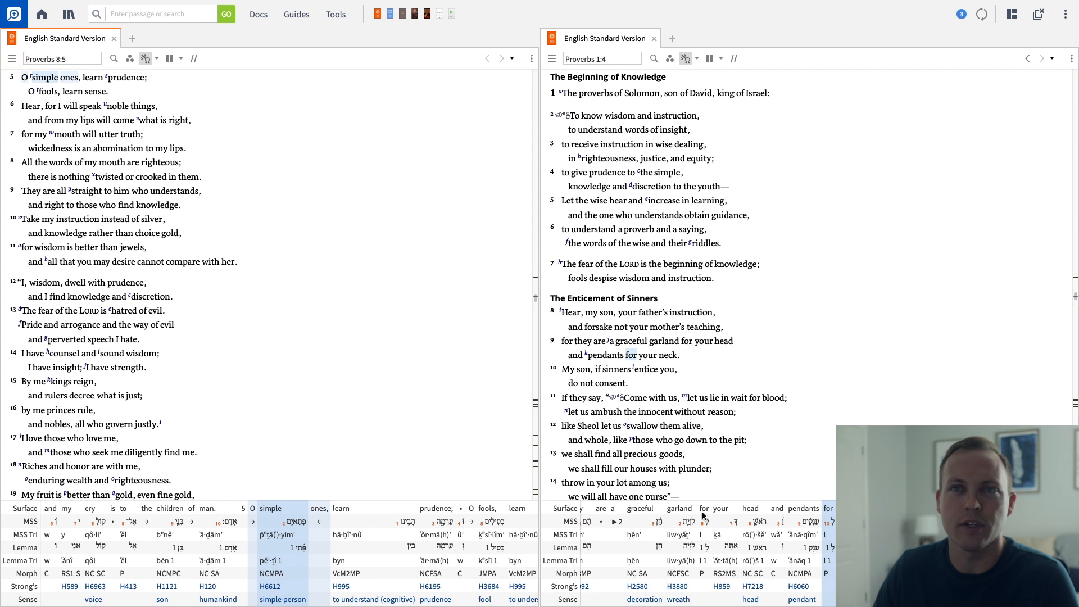
{"action": "scroll", "coordinate": [59, 160], "scroll_direction": "up", "scroll_amount": 3}
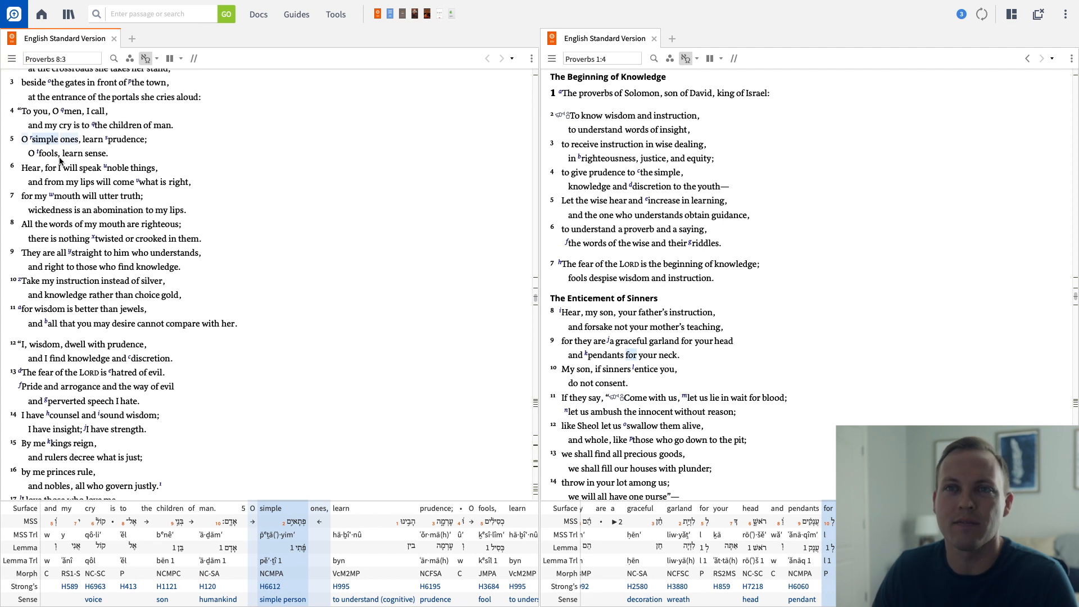
{"action": "scroll", "coordinate": [322, 218], "scroll_direction": "up", "scroll_amount": 2}
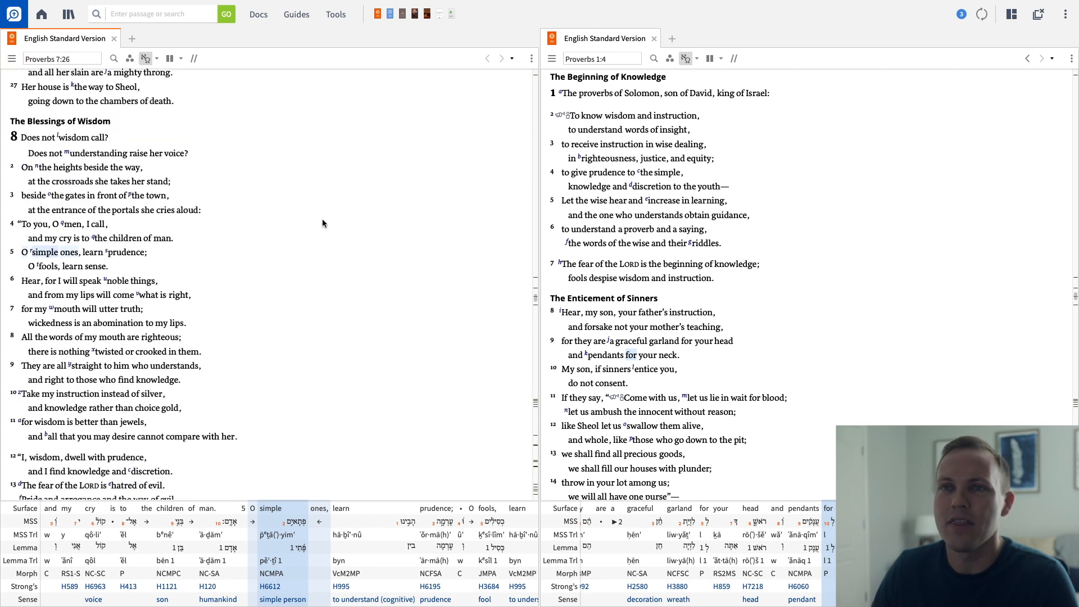
{"action": "left_click", "coordinate": [113, 38]}
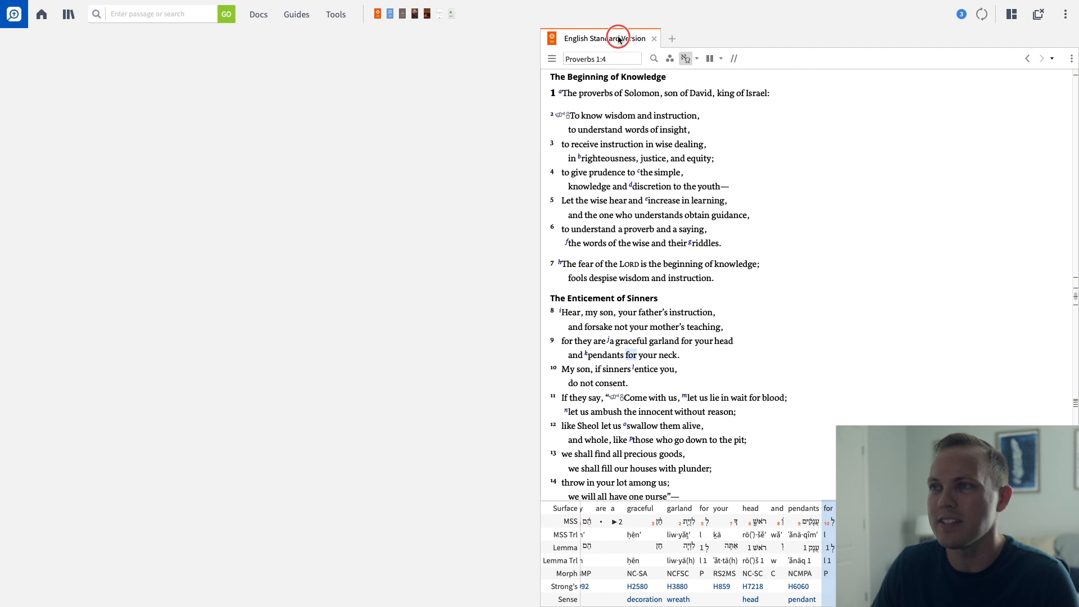
- Place a second Proverbs 1 panel on the left and switch it to the New International Version
{"action": "left_click_drag", "start_coordinate": [622, 36], "coordinate": [440, 74]}
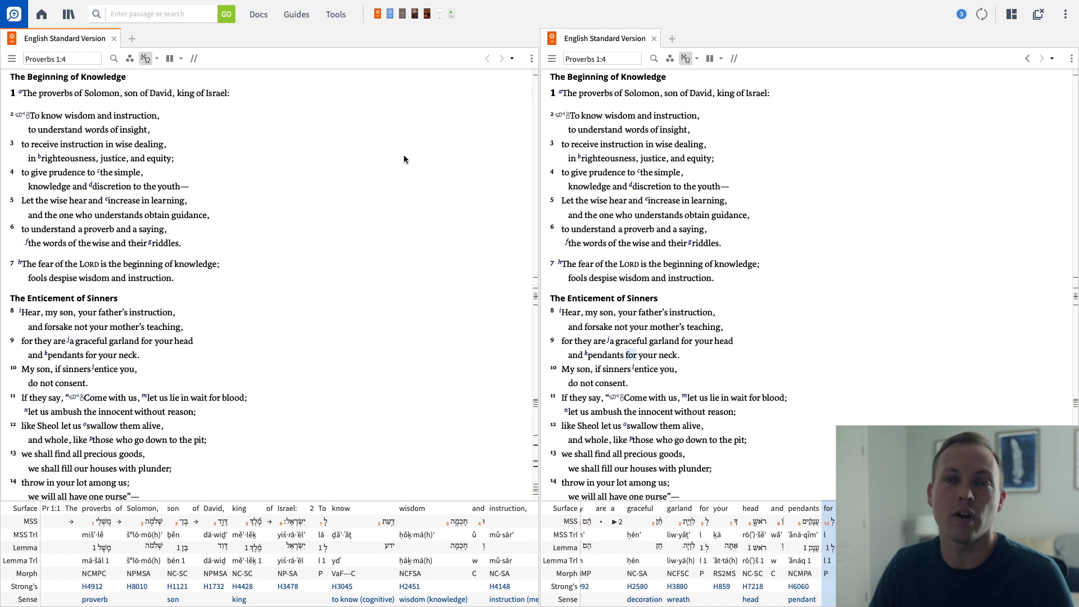
{"action": "scroll", "coordinate": [245, 265], "scroll_direction": "down", "scroll_amount": 2}
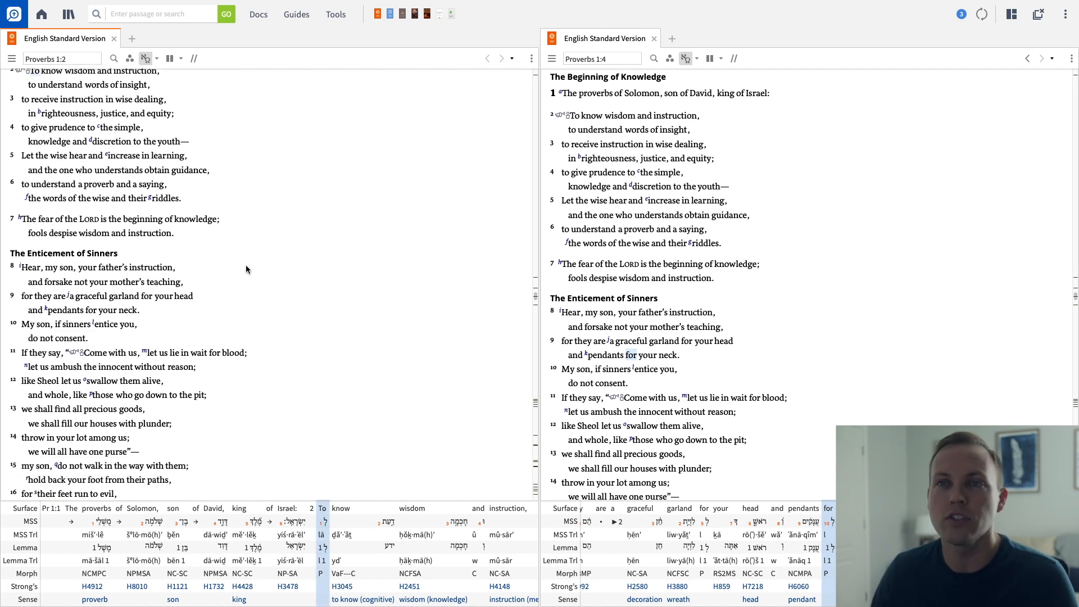
{"action": "scroll", "coordinate": [245, 265], "scroll_direction": "down", "scroll_amount": 3}
{"action": "scroll", "coordinate": [245, 265], "scroll_direction": "down", "scroll_amount": 2}
{"action": "scroll", "coordinate": [245, 265], "scroll_direction": "down", "scroll_amount": 5}
{"action": "scroll", "coordinate": [246, 265], "scroll_direction": "down", "scroll_amount": 2}
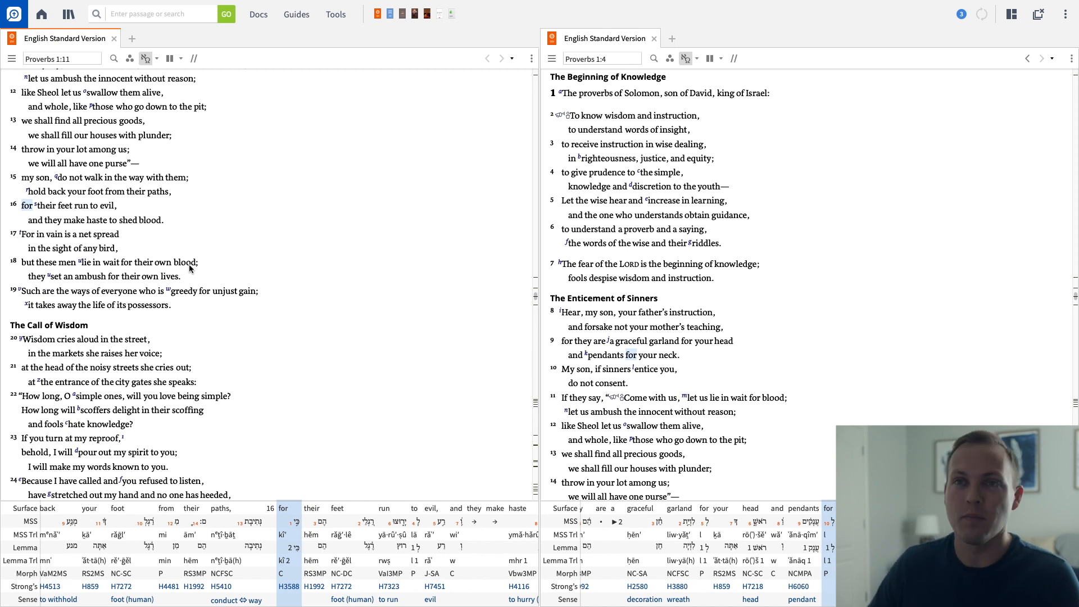
{"action": "scroll", "coordinate": [243, 279], "scroll_direction": "down", "scroll_amount": 3}
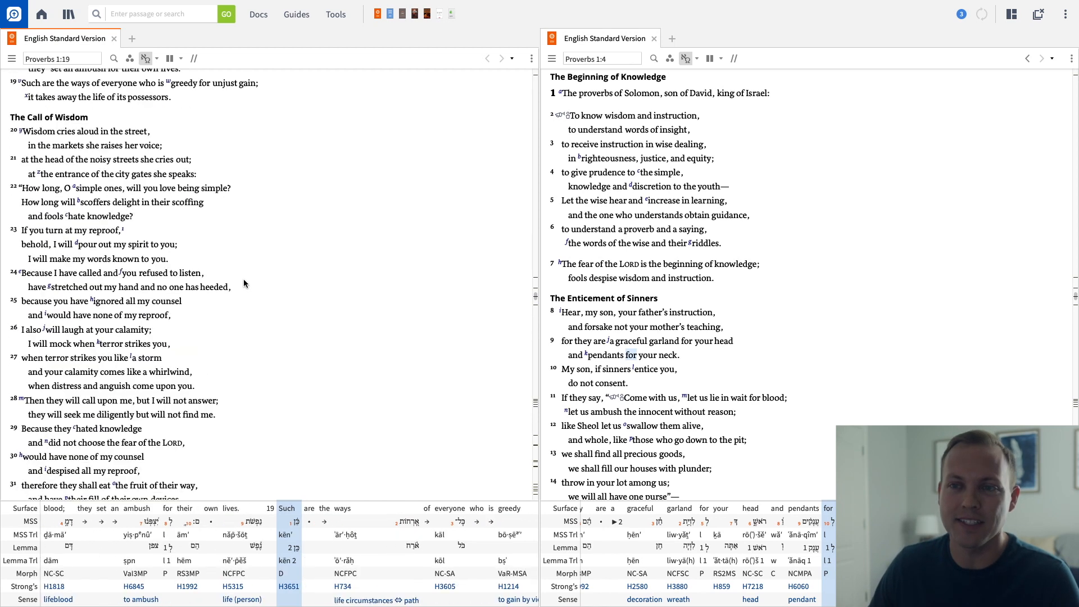
{"action": "scroll", "coordinate": [243, 279], "scroll_direction": "up", "scroll_amount": 3}
{"action": "scroll", "coordinate": [244, 279], "scroll_direction": "up", "scroll_amount": 5}
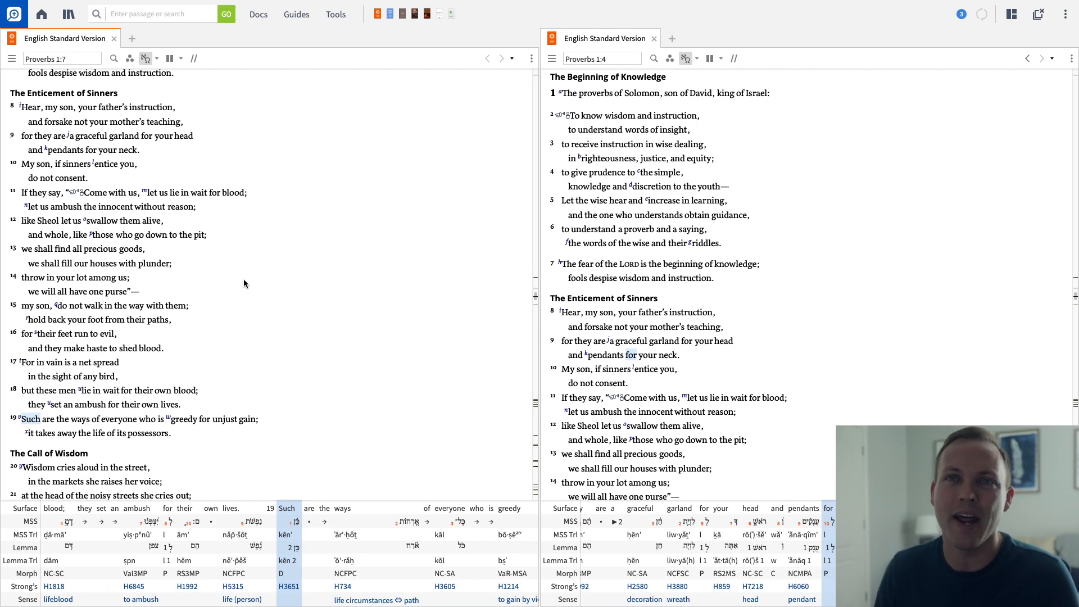
{"action": "key", "text": "Right"}
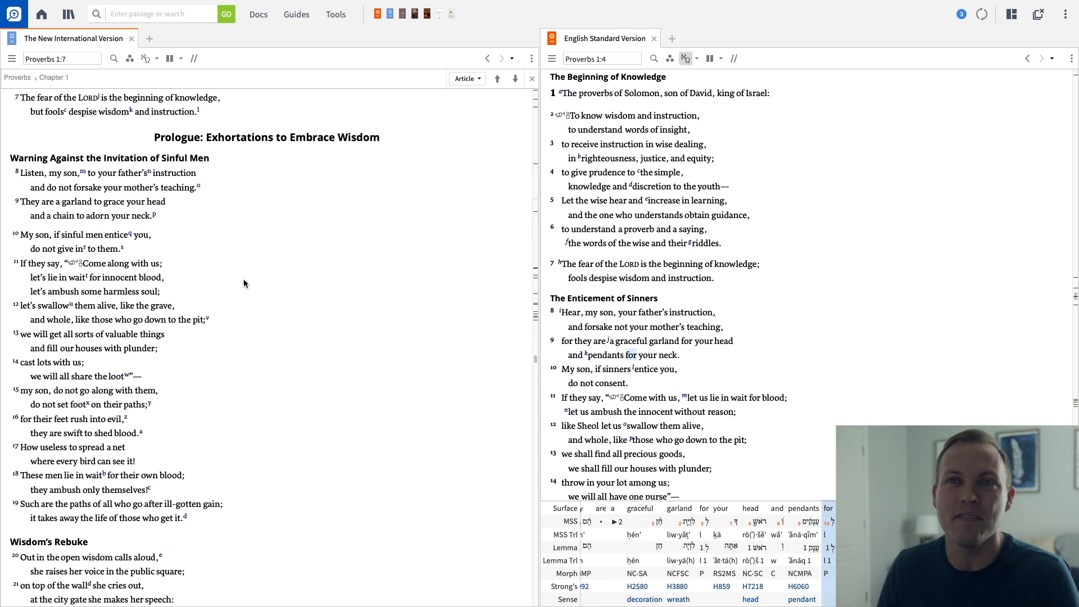
- Cycle the left panel through NASB 1995, NRSV, NLT, NKJV and back to the NASB 1995
{"action": "key", "text": "ctrl+shift+Right"}
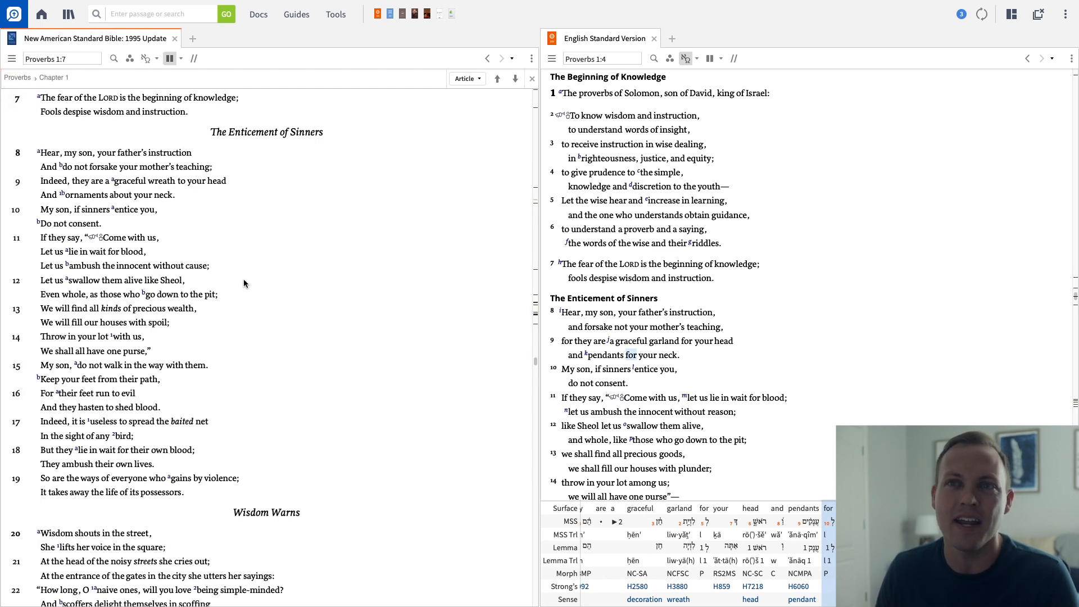
{"action": "key", "text": "ctrl+shift+Right"}
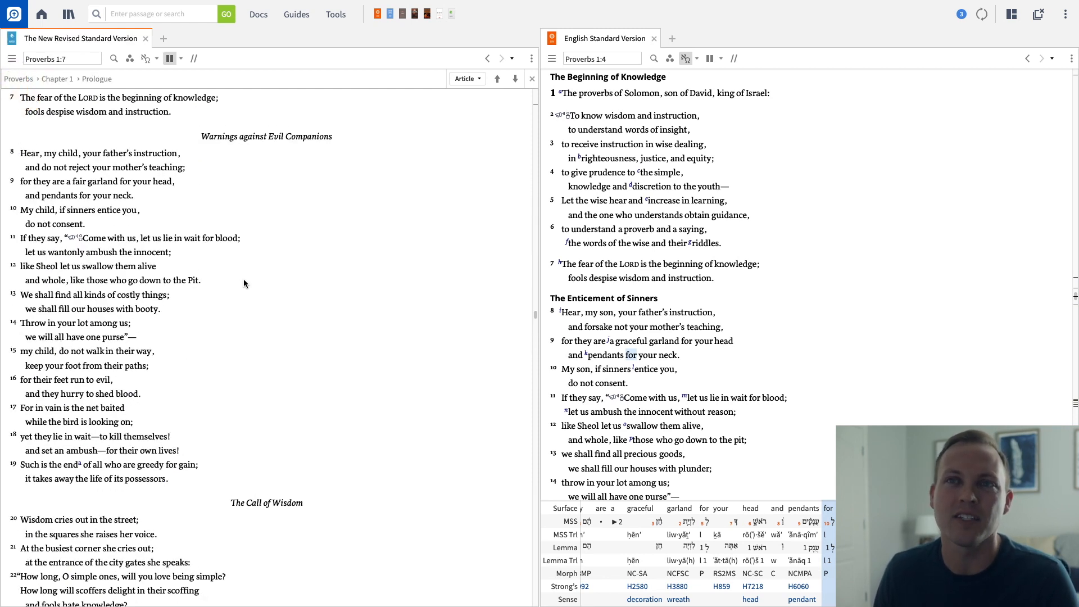
{"action": "key", "text": "ctrl+shift+Right"}
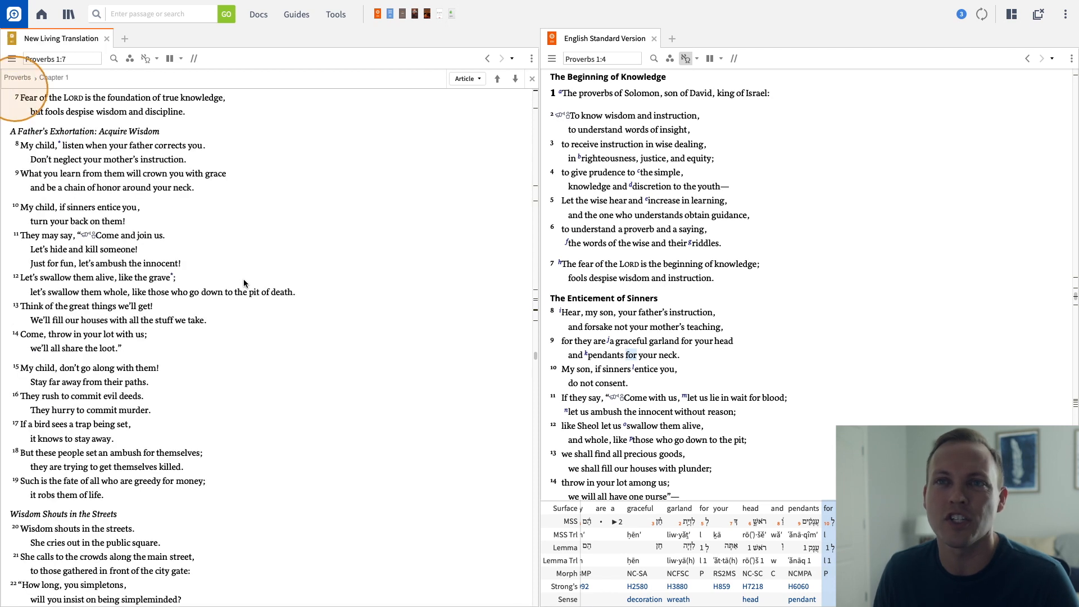
{"action": "key", "text": "ctrl+shift+Right"}
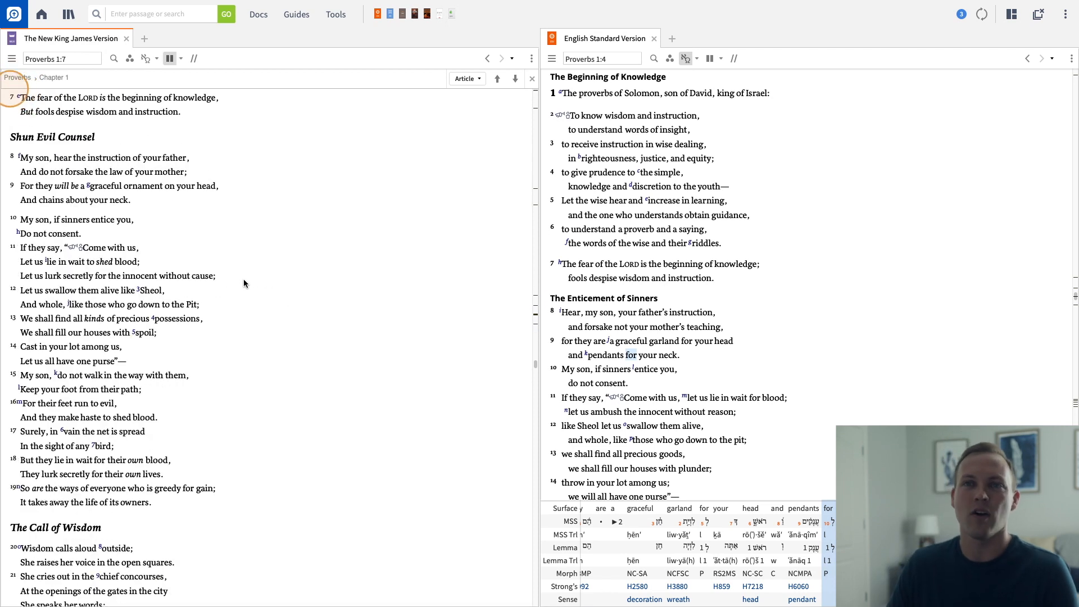
{"action": "key", "text": "ctrl+shift+Right"}
{"action": "key", "text": "ctrl+shift+Left"}
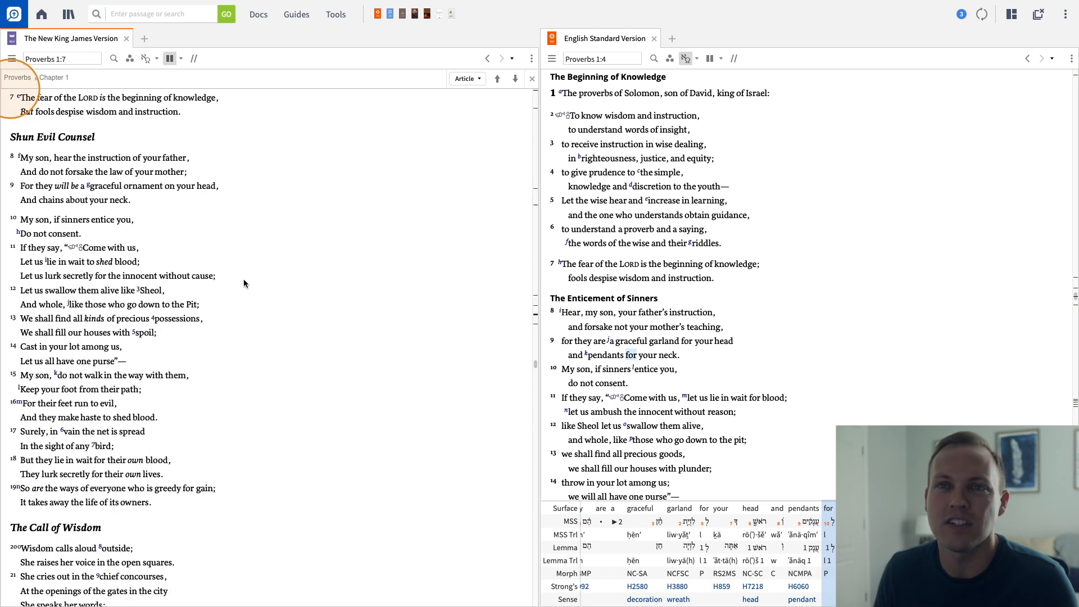
{"action": "key", "text": "ctrl+shift+Left"}
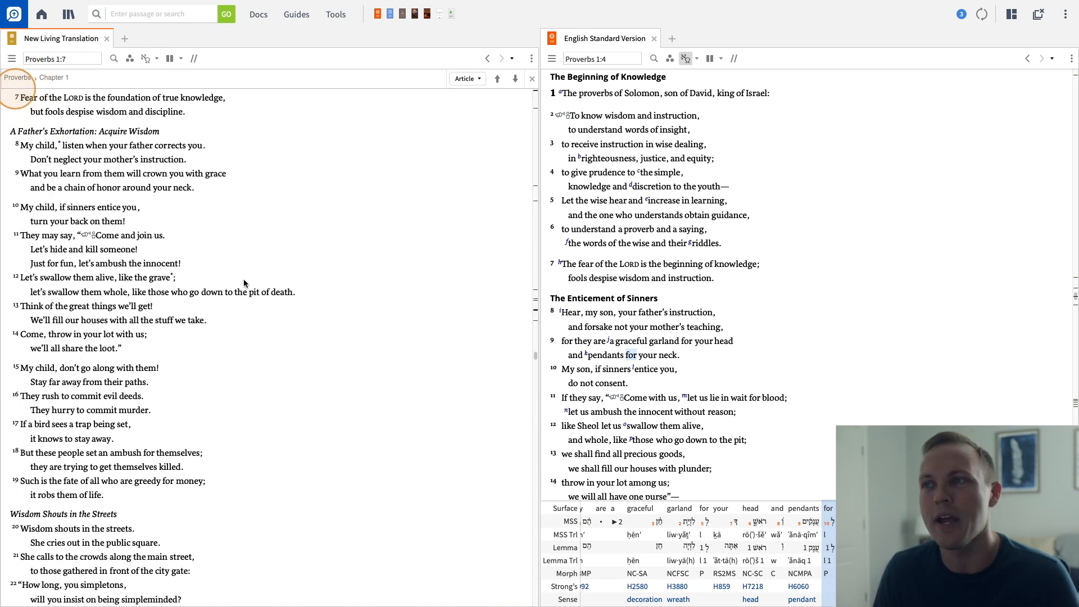
{"action": "key", "text": "ctrl+shift+Right"}
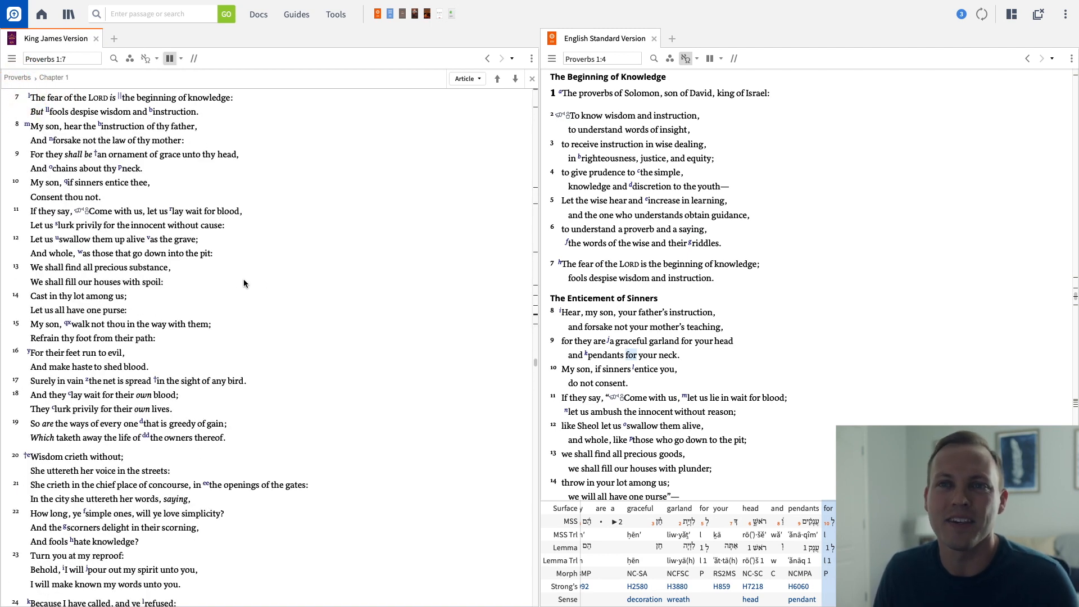
{"action": "key", "text": "ctrl+shift+Right"}
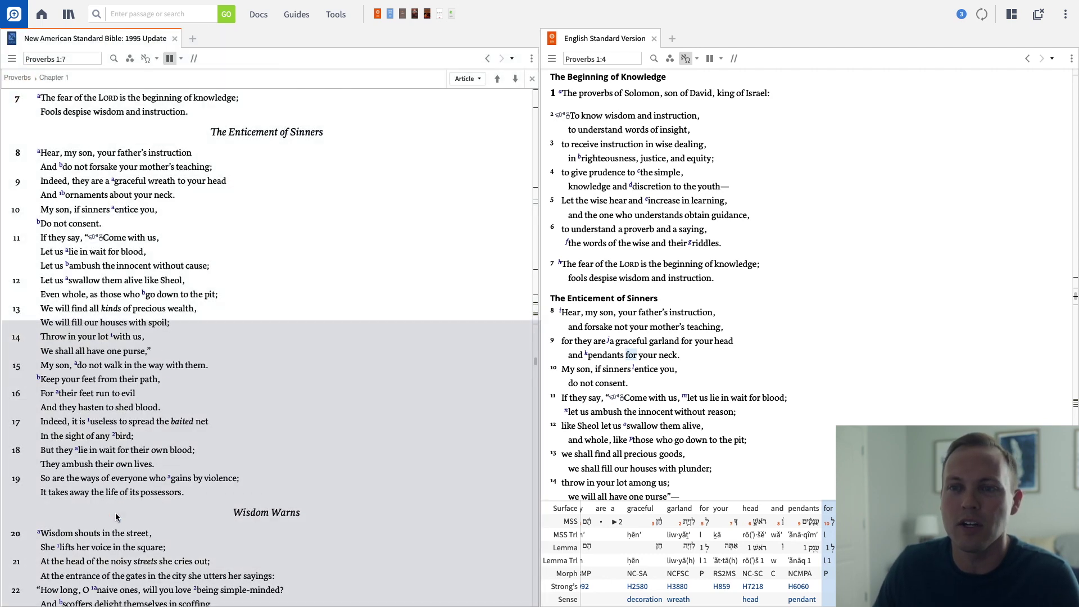
- Duplicate the NASB 1995 panel below, then cycle the lower panel through NRSV, NASB and NIV to the King James Version
{"action": "left_click_drag", "start_coordinate": [106, 39], "coordinate": [116, 517]}
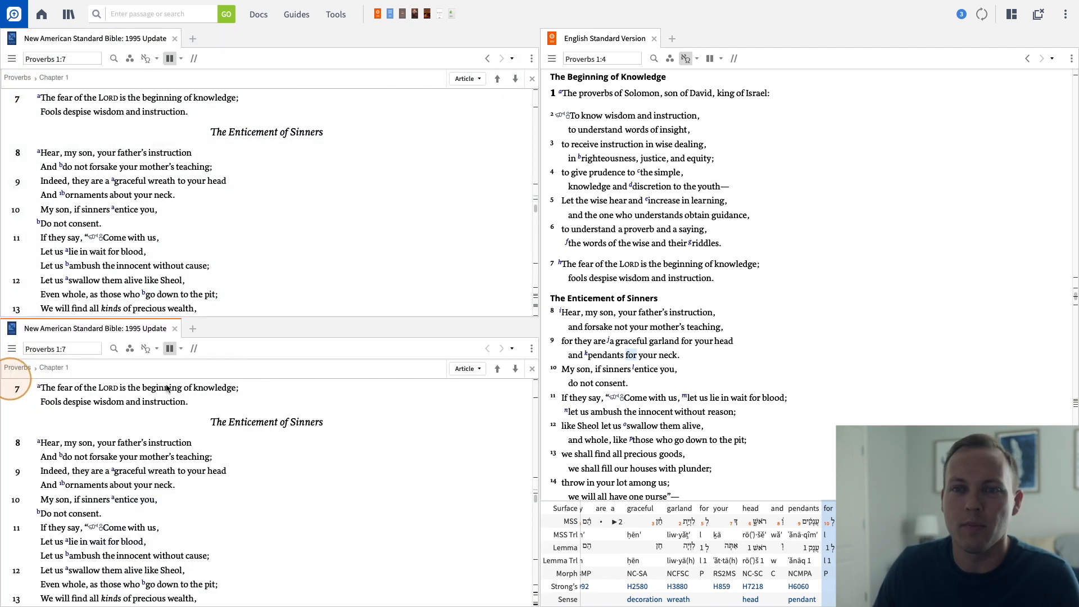
{"action": "key", "text": "ctrl+shift+Right"}
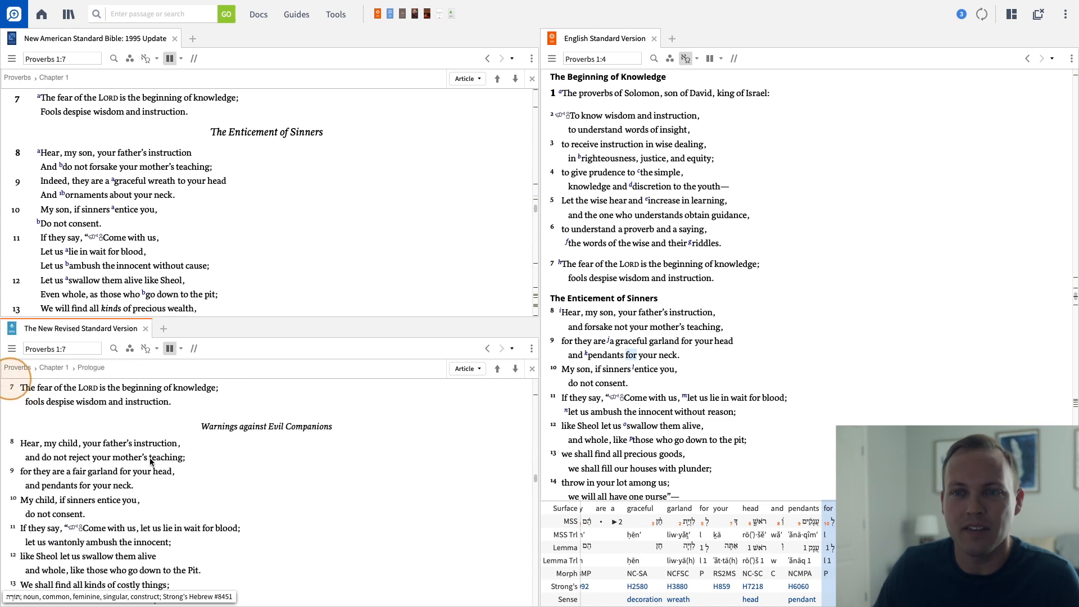
{"action": "key", "text": "ctrl+shift+Right"}
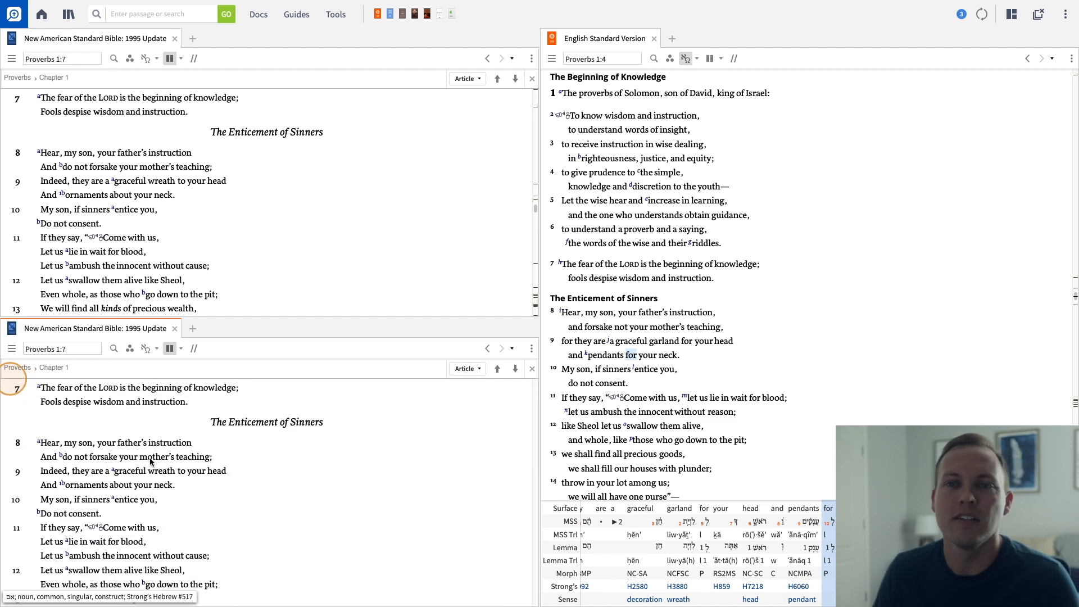
{"action": "key", "text": "ctrl+shift+Right"}
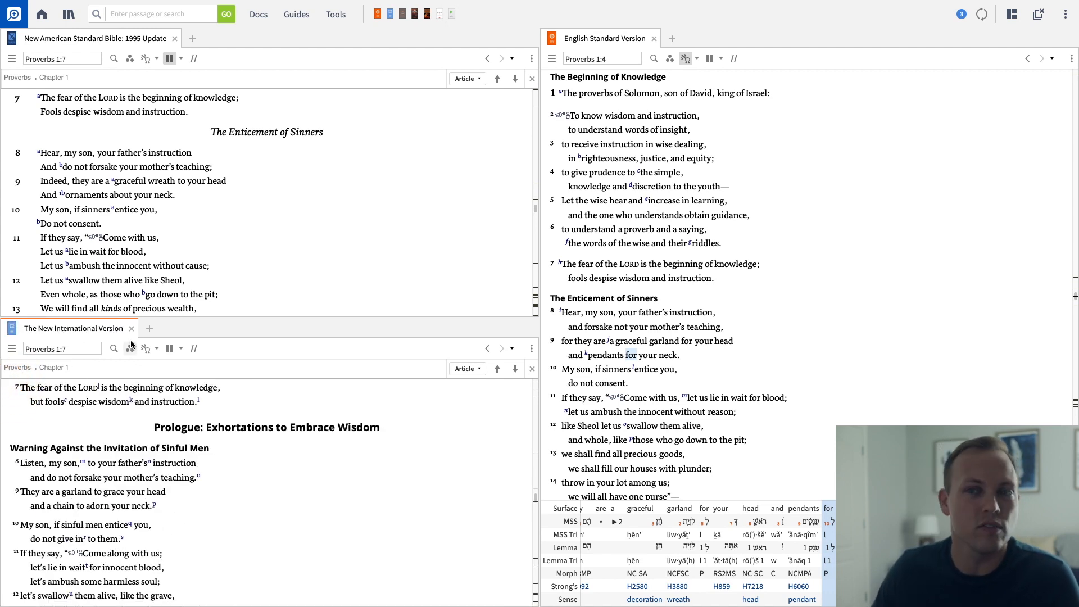
{"action": "key", "text": "ctrl+shift+Right"}
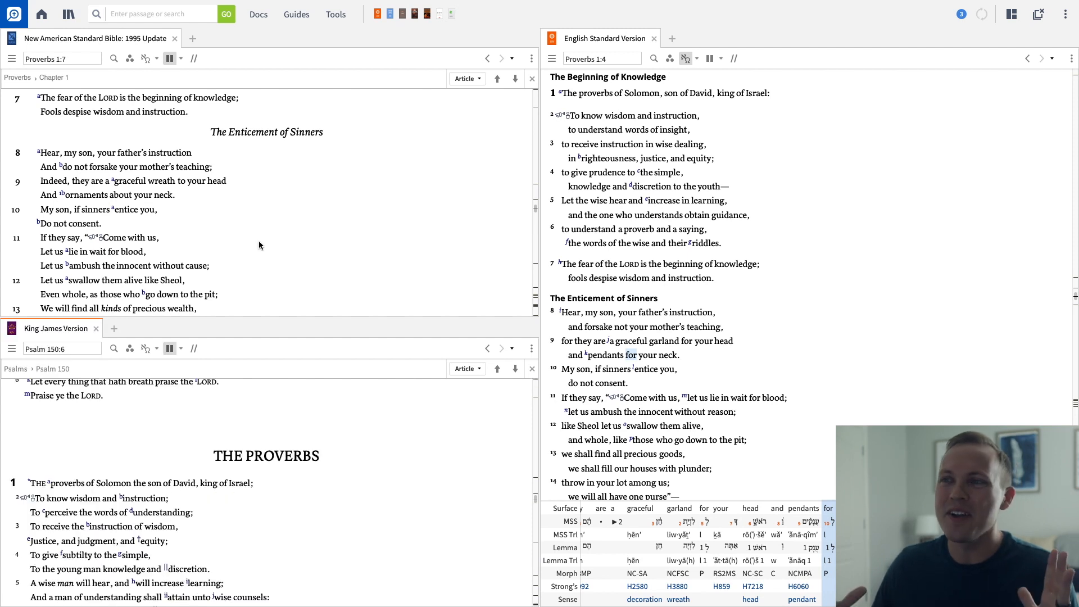